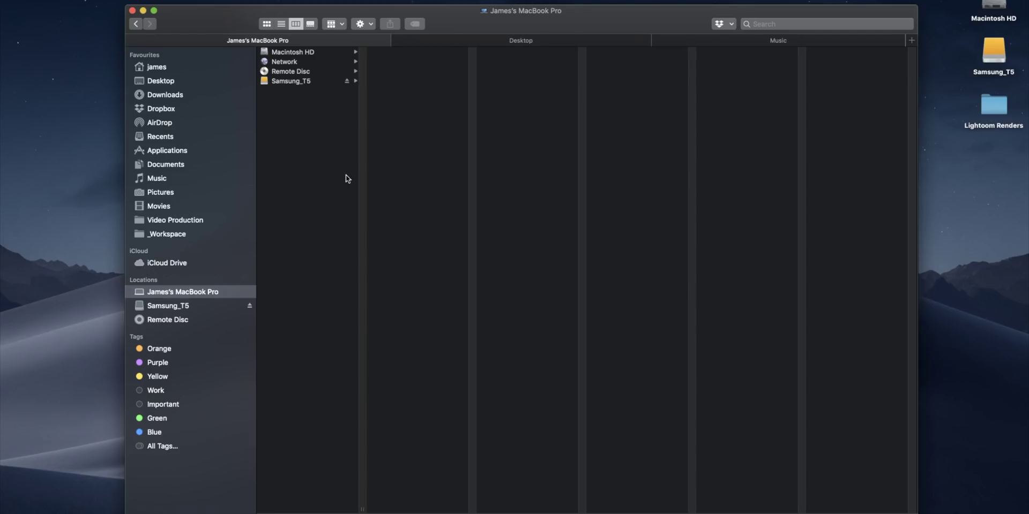
Make a 'Building Set Project' folder in _Workspace and pin it to Finder's Favourites.
{"action": "left_click", "coordinate": [177, 239]}
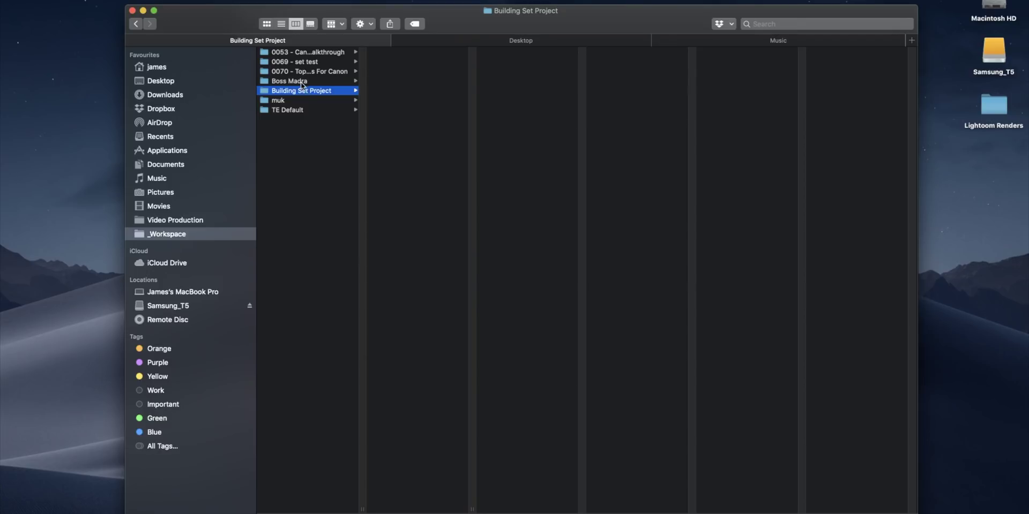
{"action": "left_click_drag", "start_coordinate": [223, 222], "coordinate": [192, 245]}
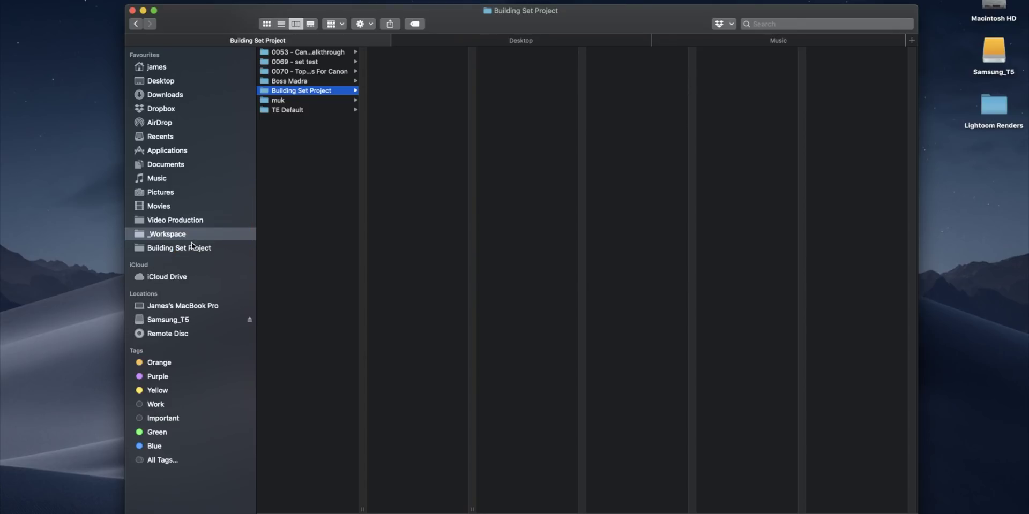
In column view, create Assets and Delivery folders in Building Set Project, plus Audio inside Assets.
{"action": "left_click", "coordinate": [193, 250]}
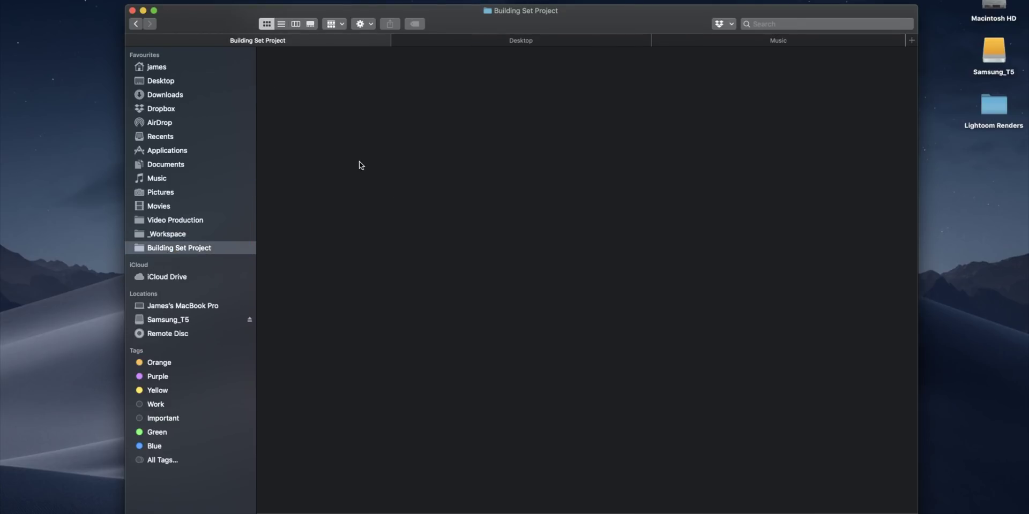
{"action": "left_click", "coordinate": [296, 26]}
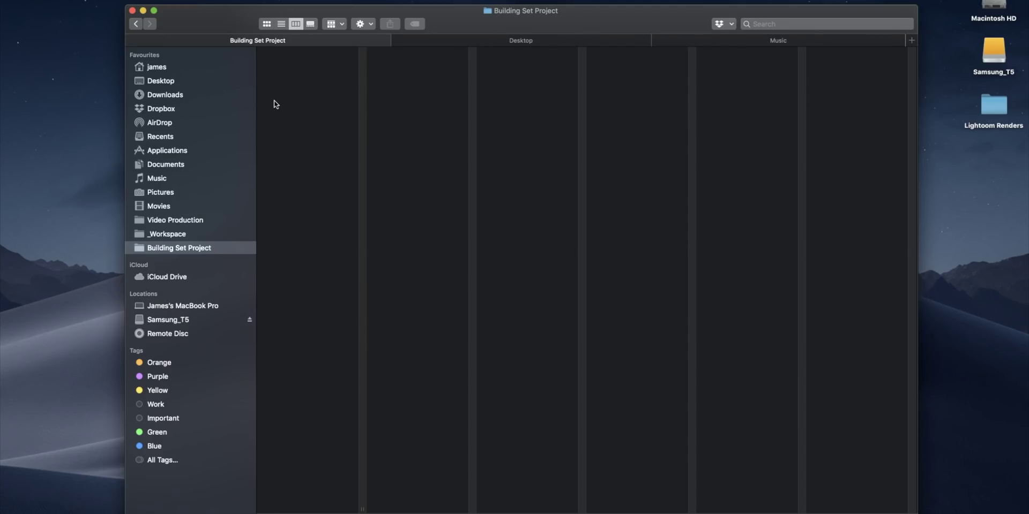
{"action": "right_click", "coordinate": [284, 96]}
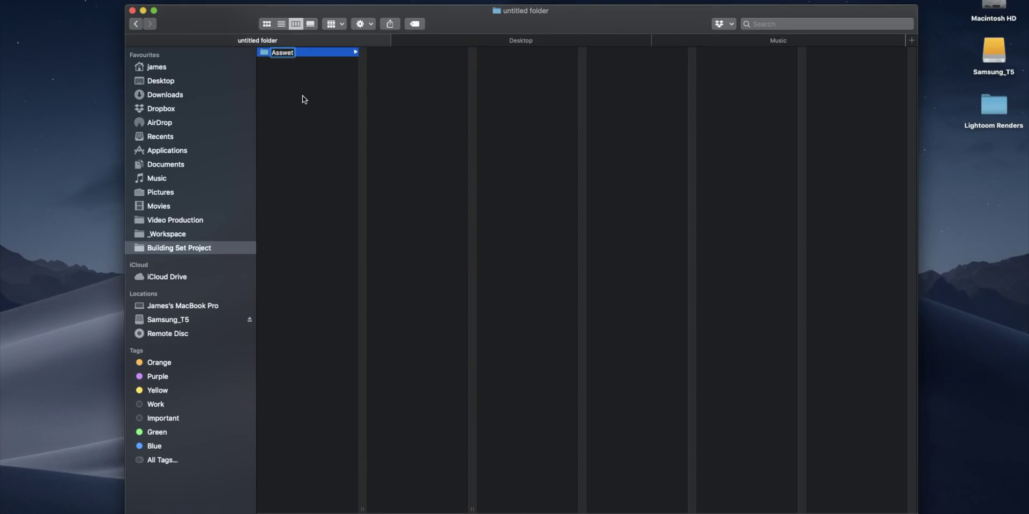
{"action": "right_click", "coordinate": [271, 137]}
{"action": "left_click", "coordinate": [298, 138]}
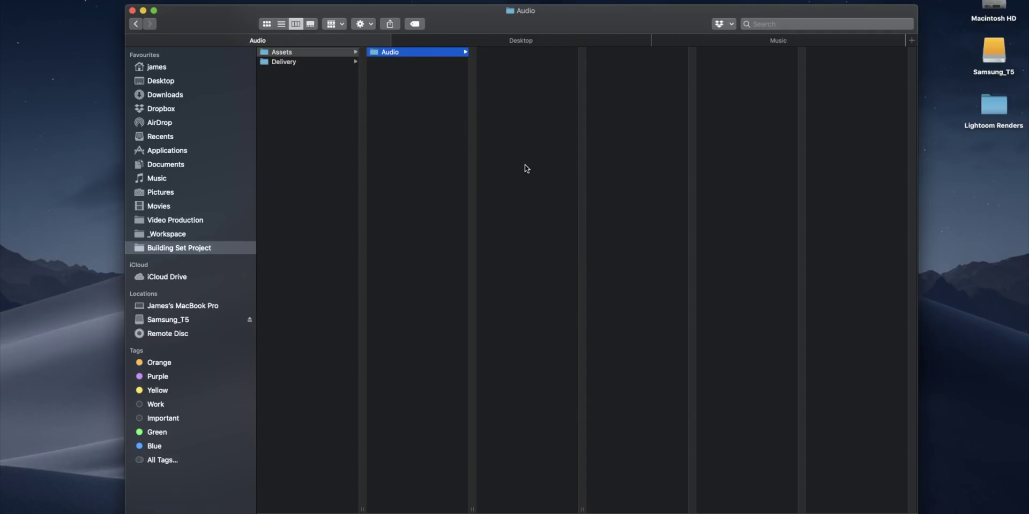
Add Images and Video folders beside Audio in the Assets folder.
{"action": "key", "text": "super+shift+n"}
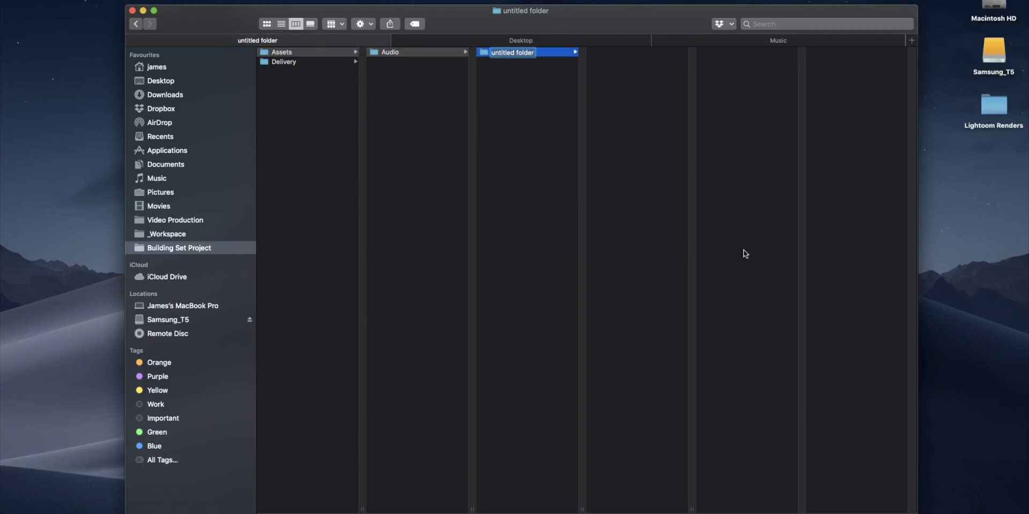
{"action": "left_click", "coordinate": [400, 97]}
{"action": "right_click", "coordinate": [403, 97]}
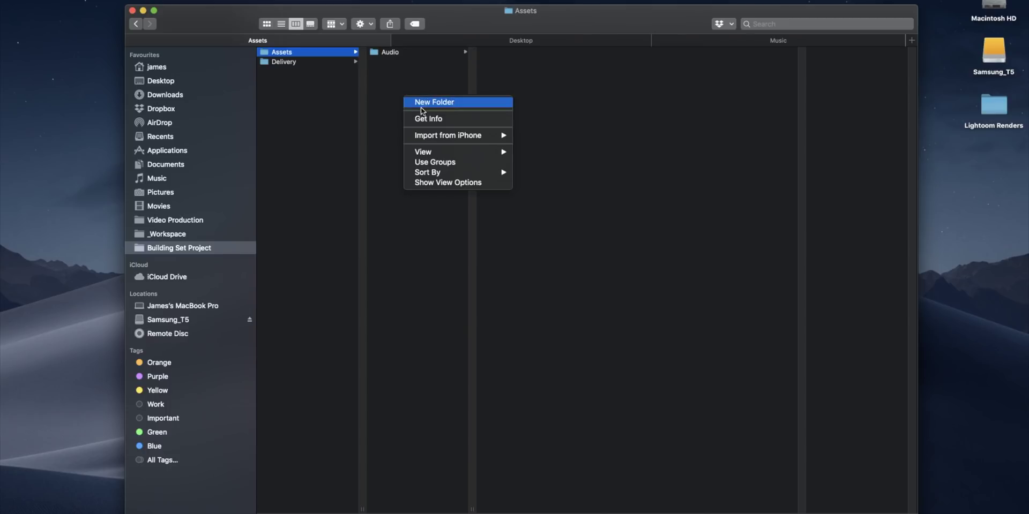
{"action": "left_click", "coordinate": [450, 103]}
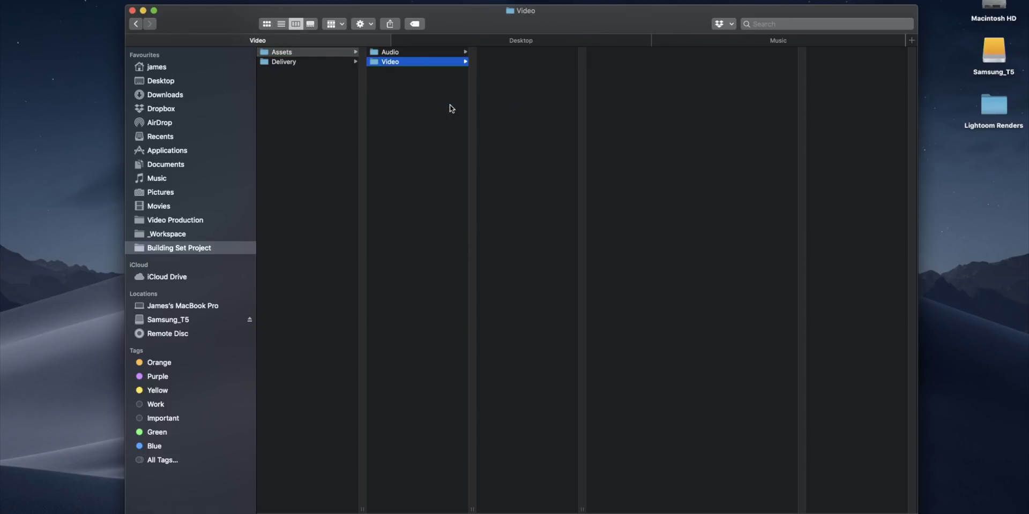
{"action": "right_click", "coordinate": [443, 111]}
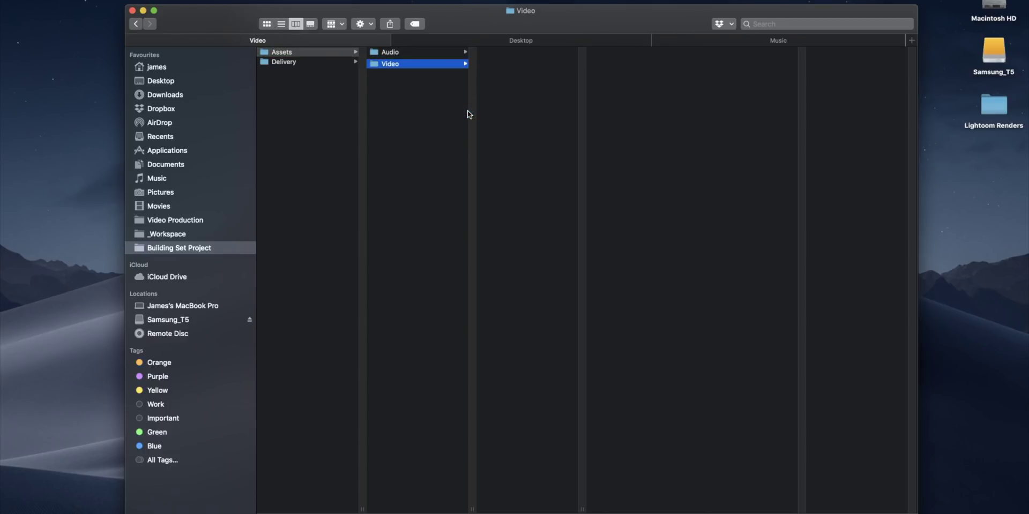
{"action": "key", "text": "shift+super+n"}
{"action": "key", "text": "BackSpace"}
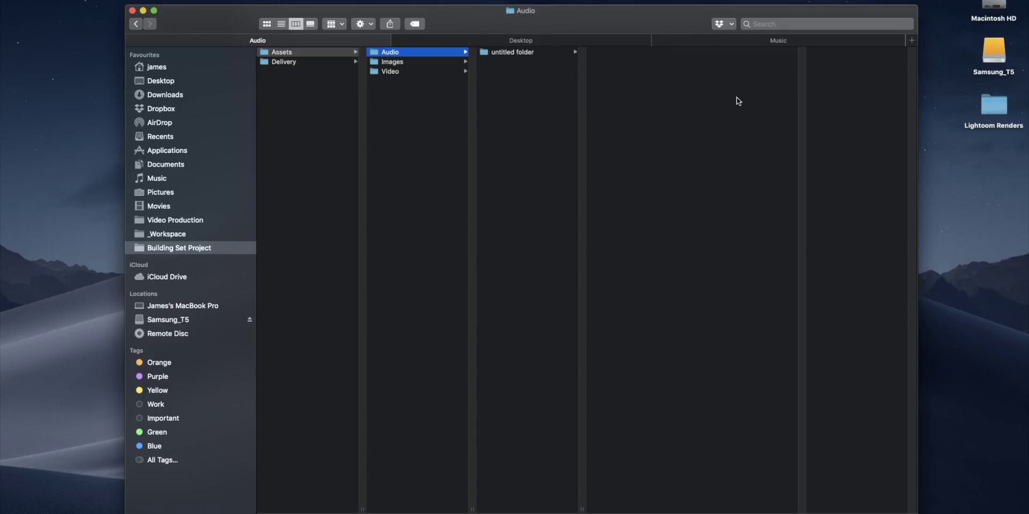
Create the Voiceover, Music and Fx subfolders inside Audio.
{"action": "left_click", "coordinate": [497, 53]}
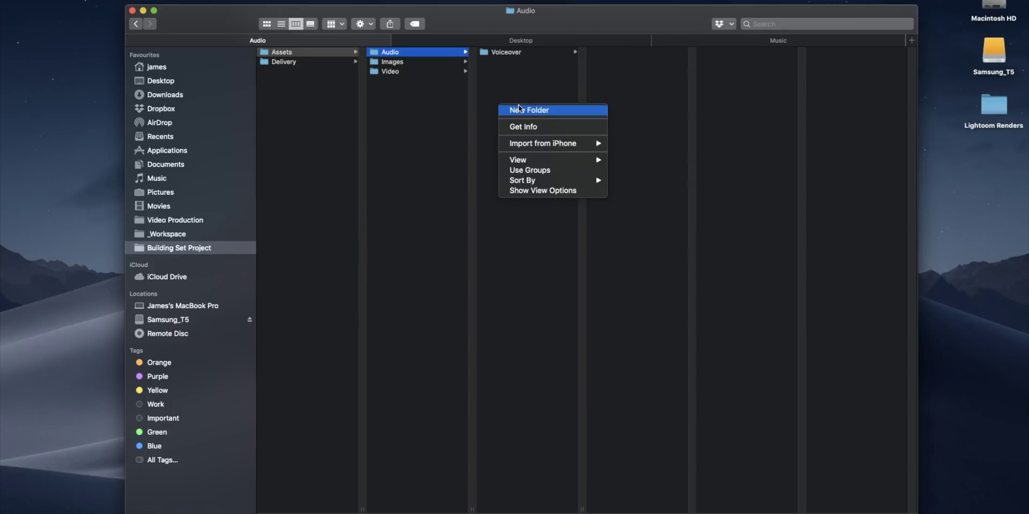
{"action": "left_click", "coordinate": [519, 106]}
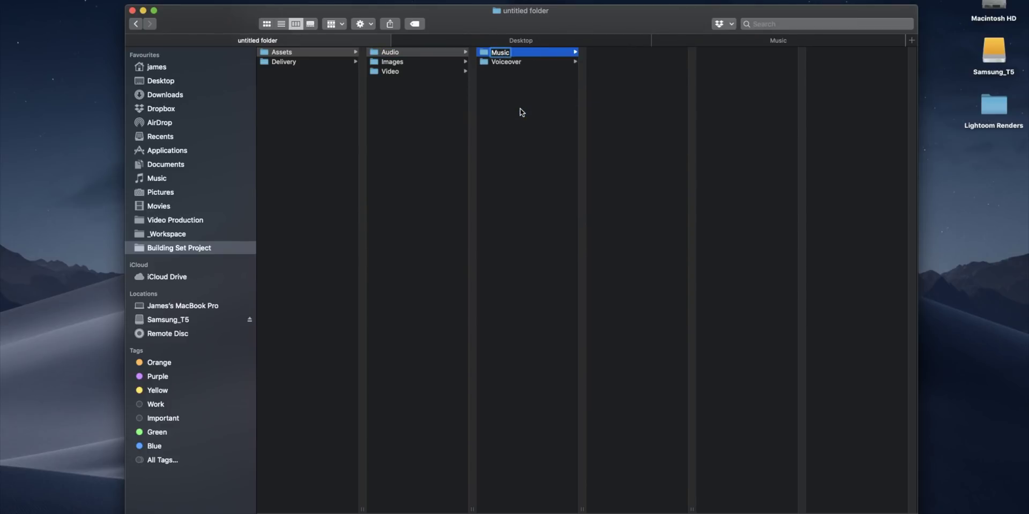
{"action": "right_click", "coordinate": [533, 113]}
{"action": "left_click", "coordinate": [548, 115]}
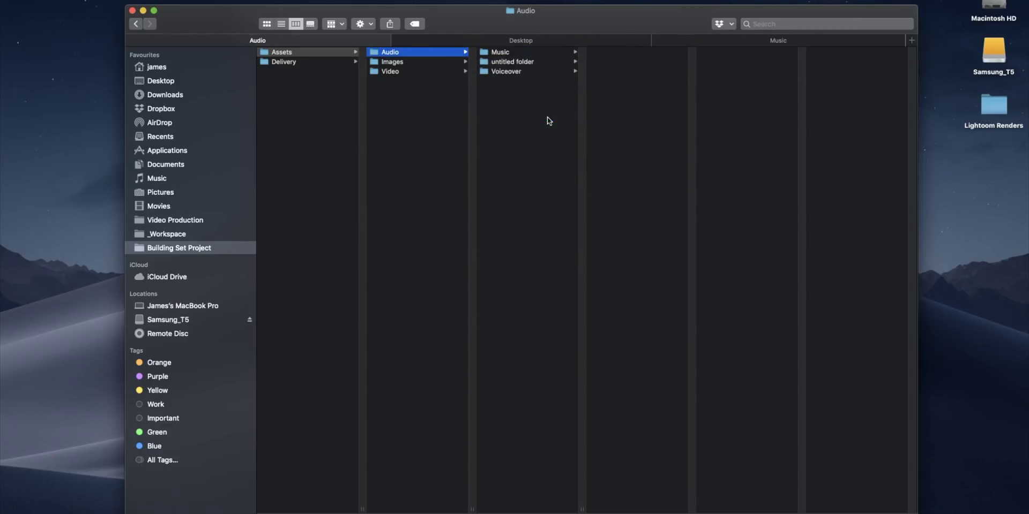
{"action": "type", "text": "Fx"}
{"action": "key", "text": "Return"}
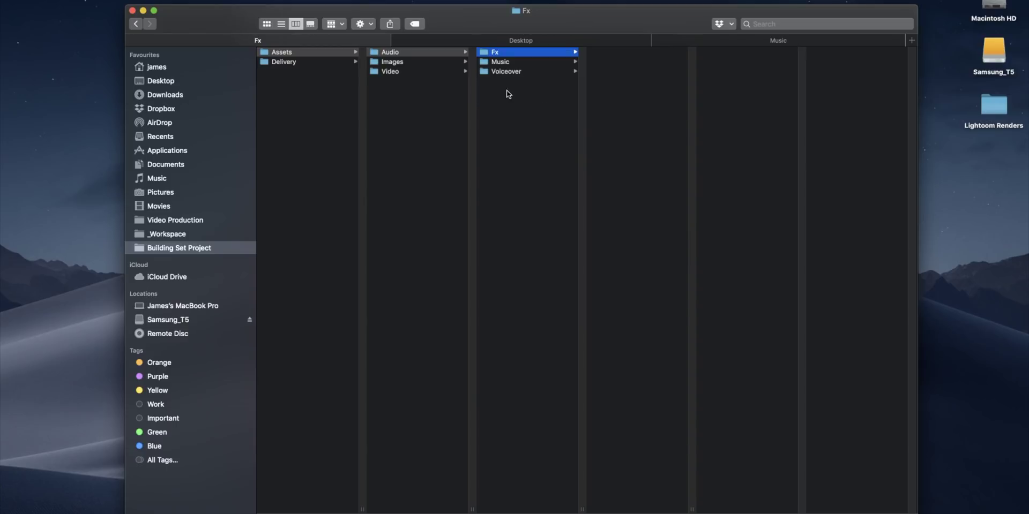
{"action": "left_click", "coordinate": [381, 73]}
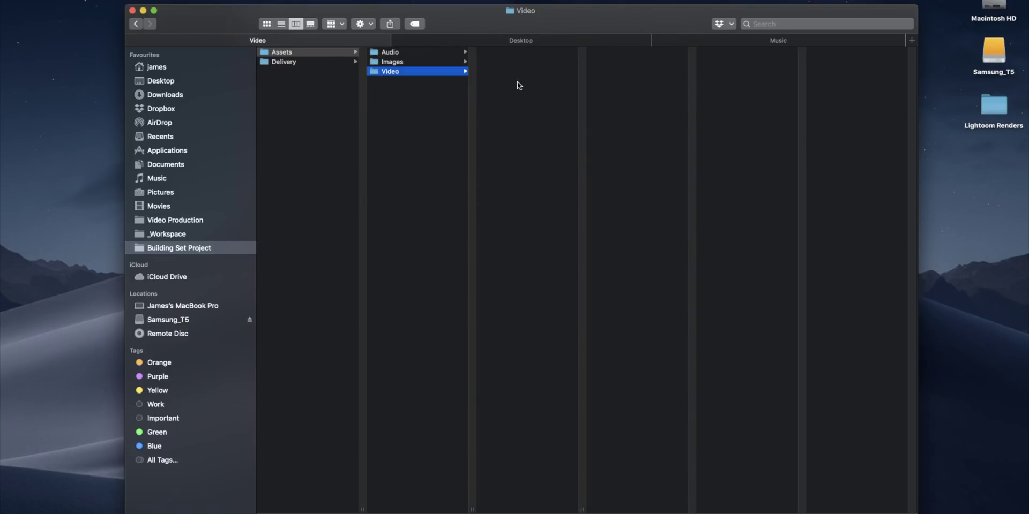
Add Aroll and Broll subfolders inside the Video folder.
{"action": "right_click", "coordinate": [517, 82]}
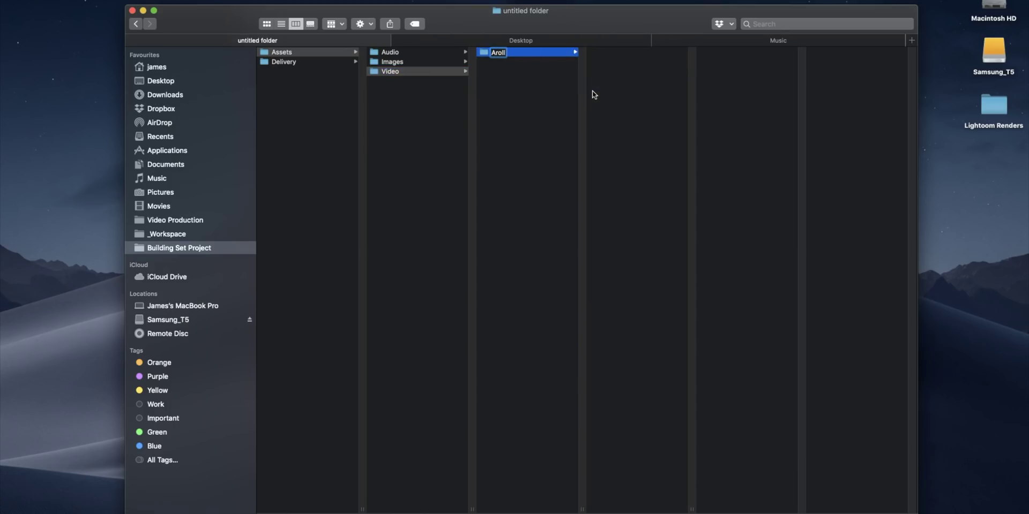
{"action": "right_click", "coordinate": [558, 99]}
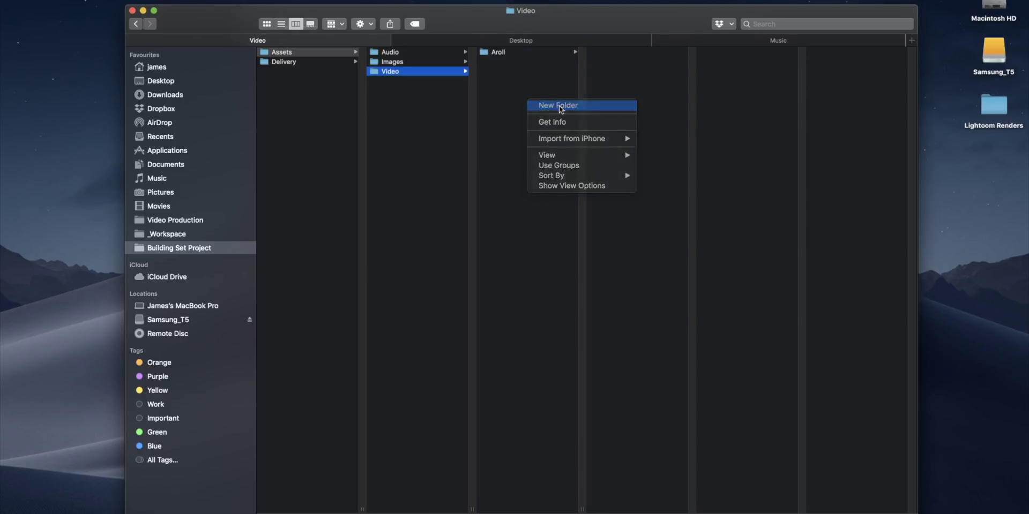
{"action": "left_click", "coordinate": [558, 105]}
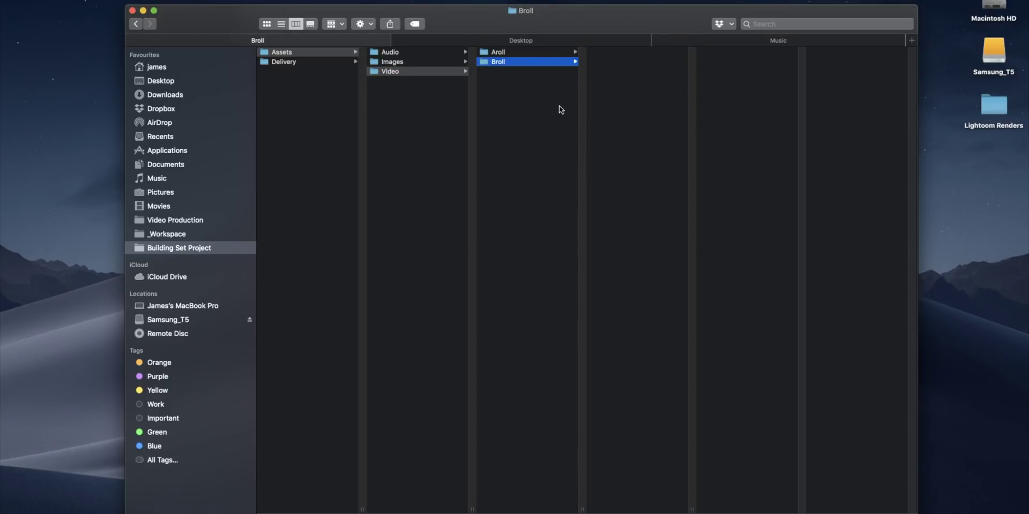
{"action": "left_click", "coordinate": [552, 96]}
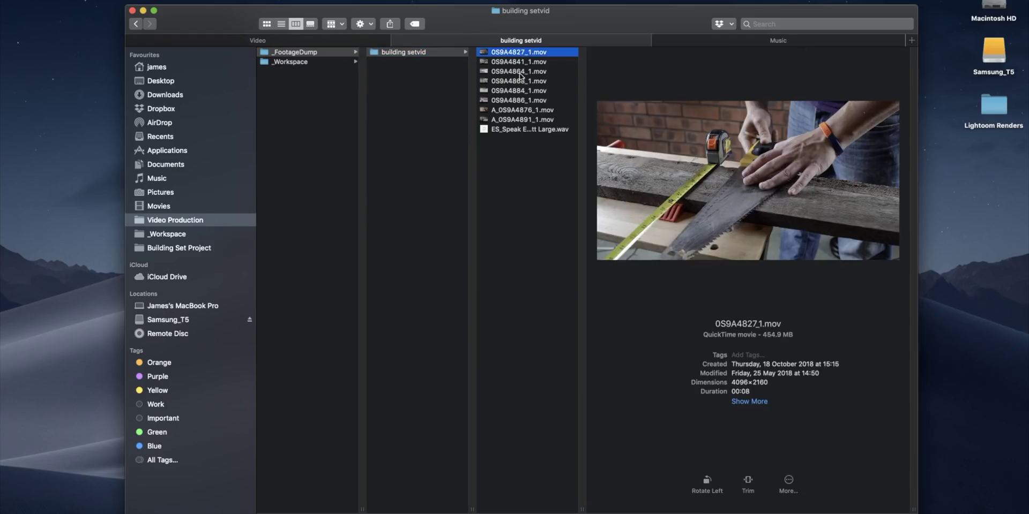
Preview the first footage clip and select the six 0S9A clips for the Broll folder.
{"action": "key", "text": "space"}
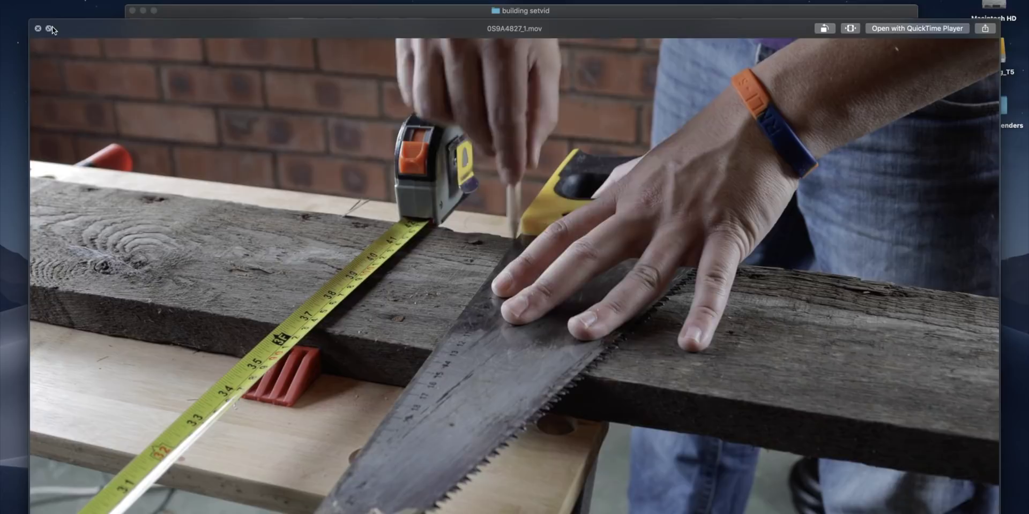
{"action": "left_click", "coordinate": [38, 29]}
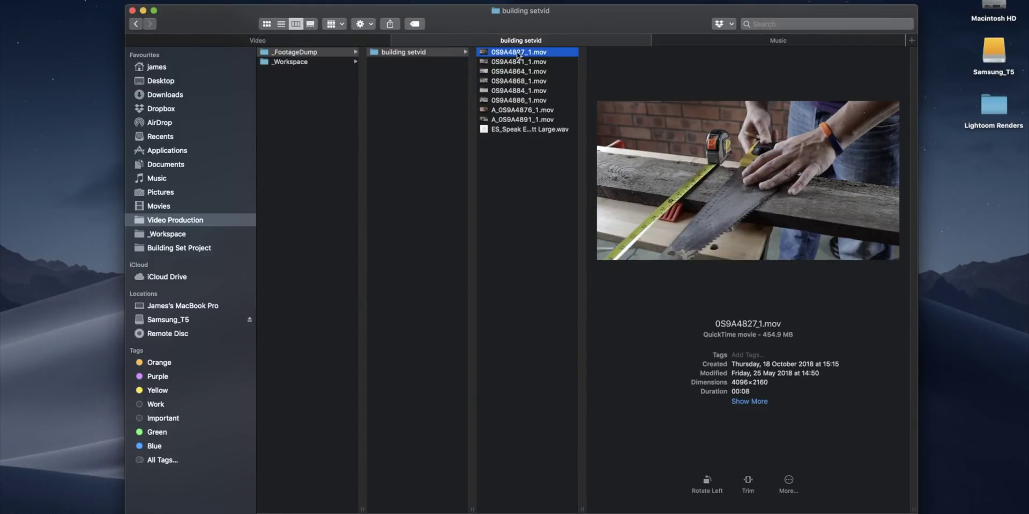
{"action": "left_click", "coordinate": [517, 100], "text": "shift"}
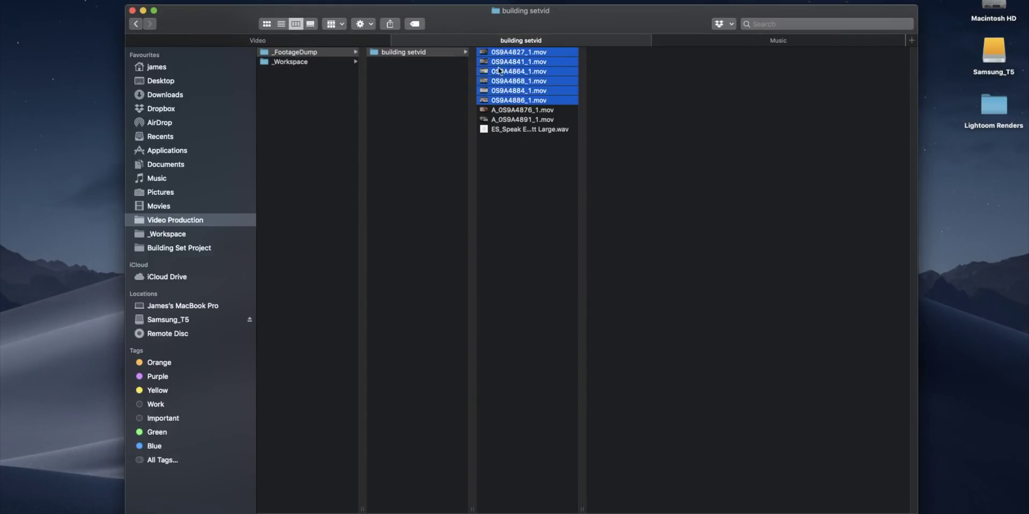
{"action": "left_click", "coordinate": [494, 111]}
{"action": "left_click", "coordinate": [503, 119]}
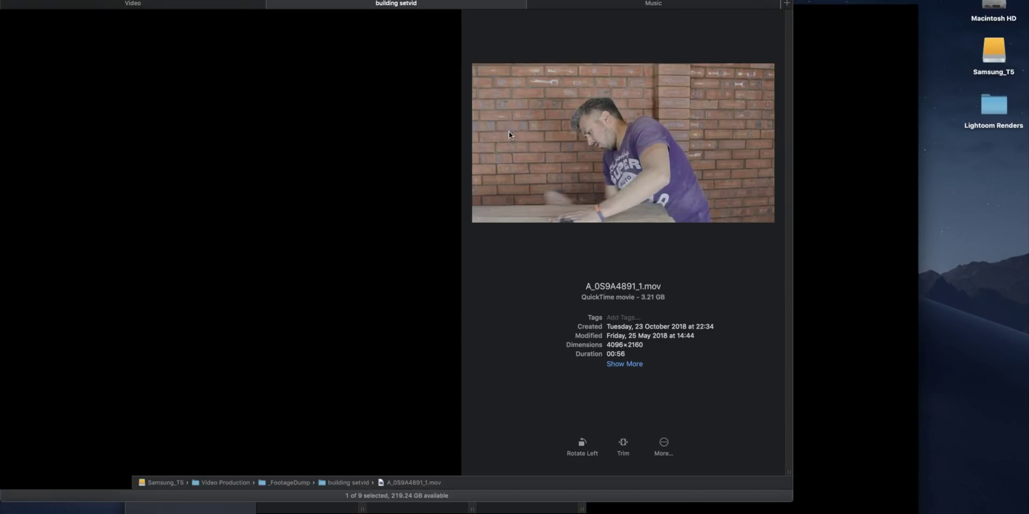
{"action": "left_click", "coordinate": [507, 129]}
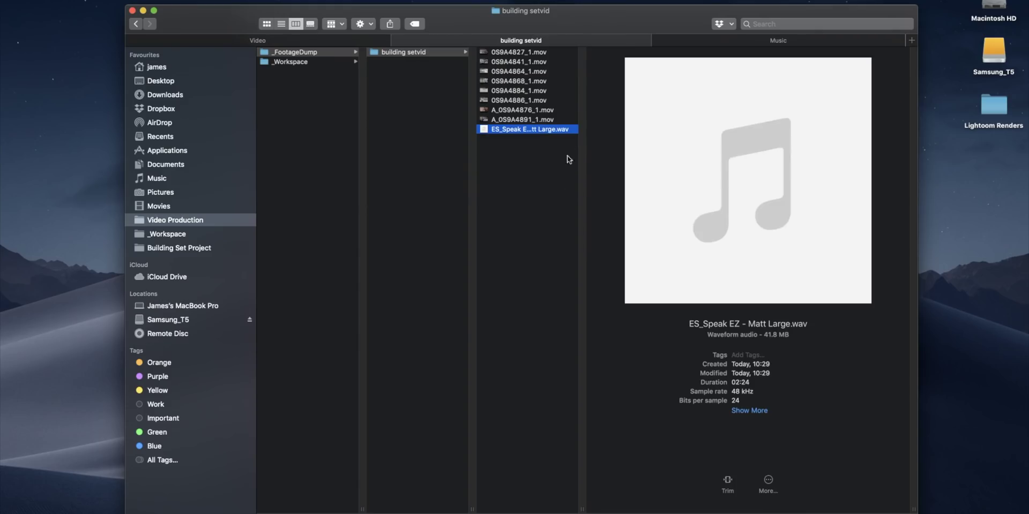
{"action": "left_click", "coordinate": [506, 53]}
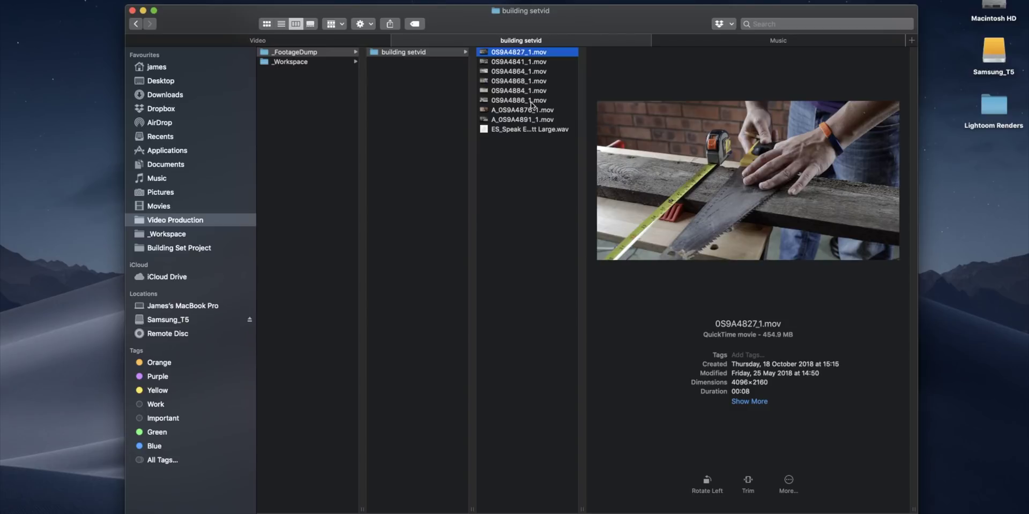
{"action": "left_click", "coordinate": [508, 101], "text": "shift"}
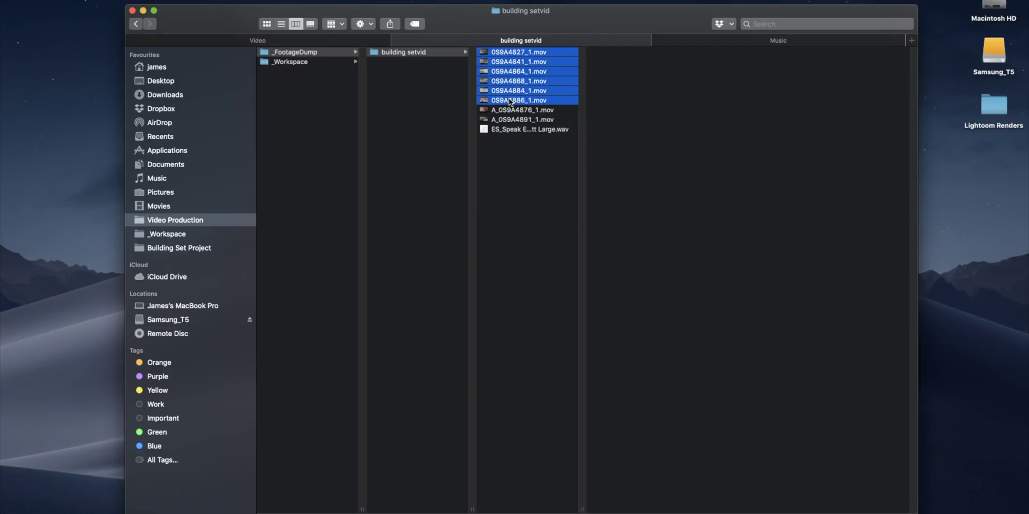
{"action": "left_click", "coordinate": [321, 42]}
{"action": "left_click", "coordinate": [498, 63]}
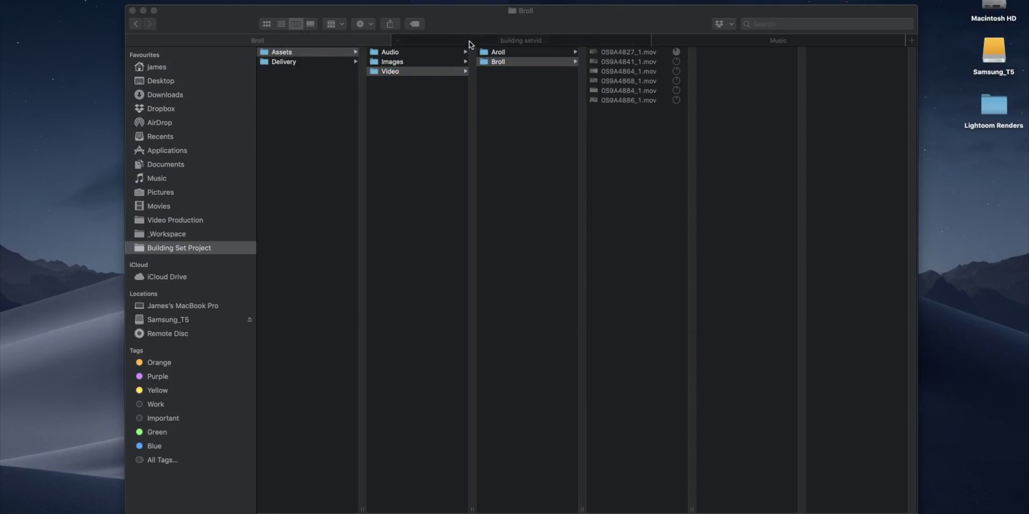
Put the two A_0S9A .mov clips into the Aroll folder.
{"action": "left_click", "coordinate": [470, 43]}
{"action": "left_click_drag", "start_coordinate": [513, 112], "coordinate": [518, 120]}
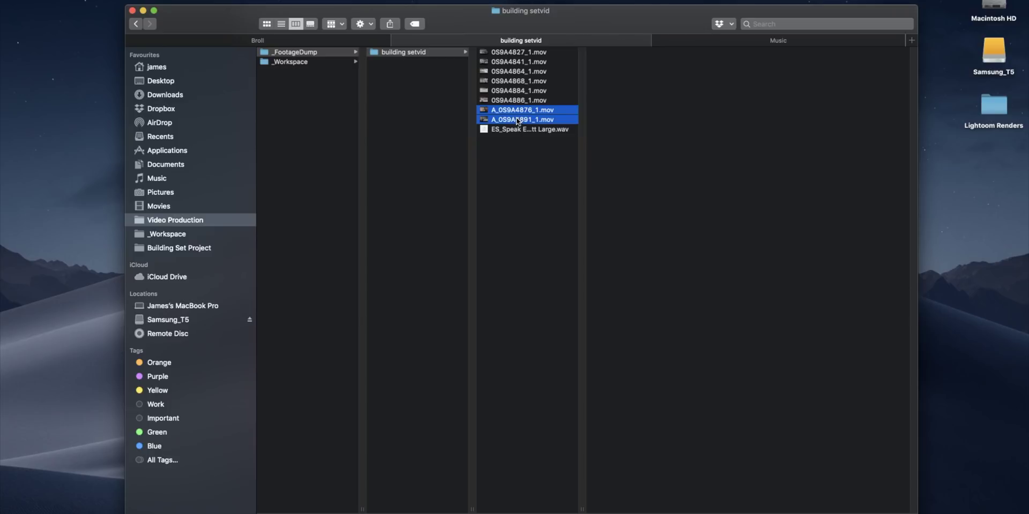
{"action": "left_click", "coordinate": [316, 42]}
{"action": "left_click", "coordinate": [527, 55]}
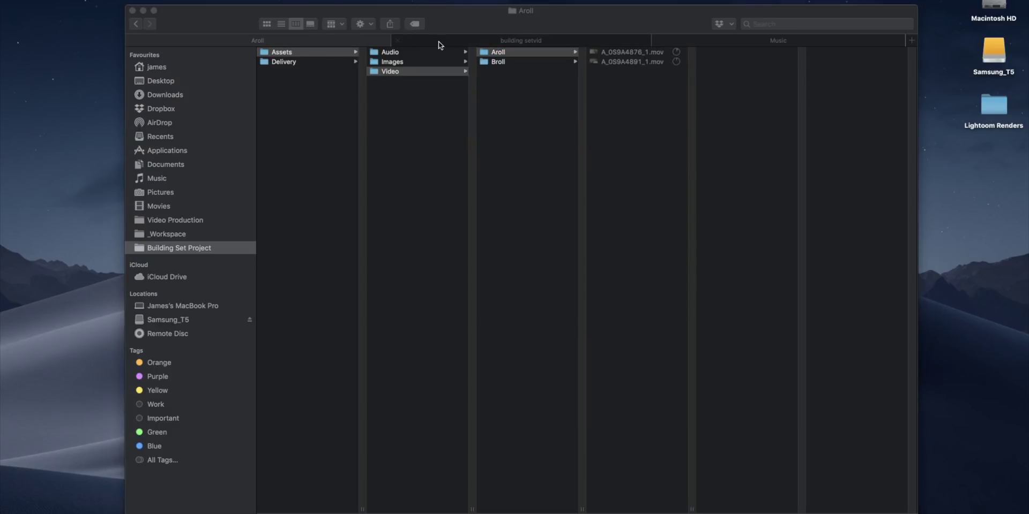
Check the downloaded music .wav track, then go to Assets > Audio > Music.
{"action": "left_click", "coordinate": [436, 41]}
{"action": "left_click", "coordinate": [511, 130]}
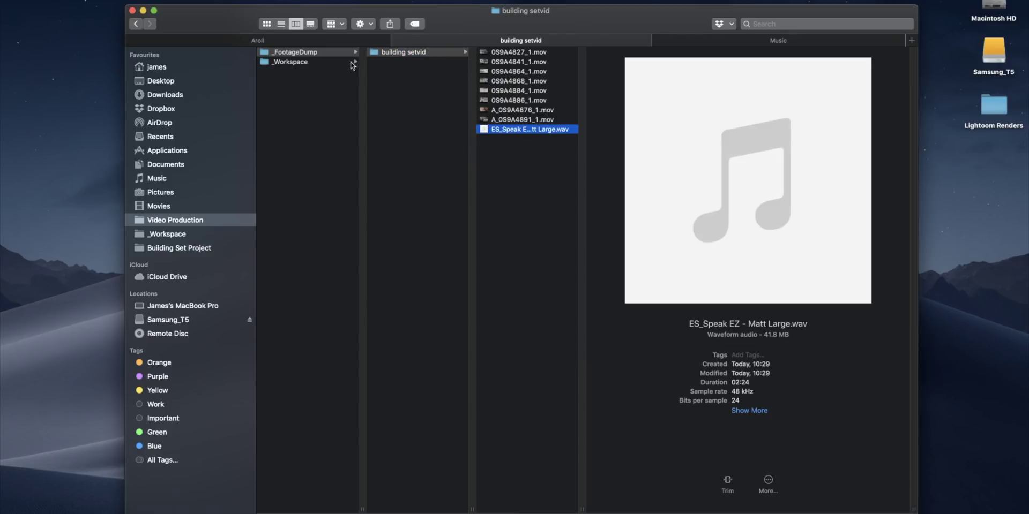
{"action": "left_click", "coordinate": [307, 45]}
{"action": "left_click", "coordinate": [389, 54]}
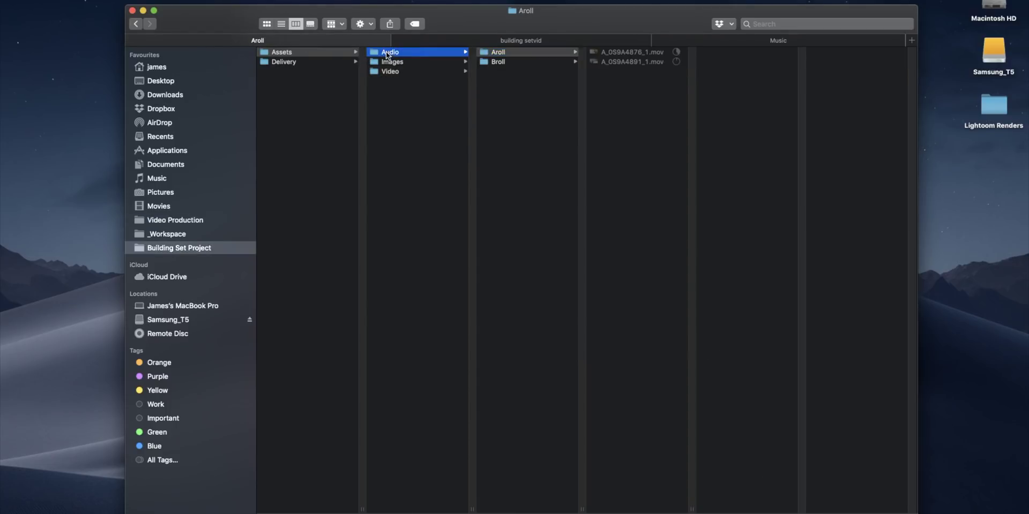
{"action": "left_click", "coordinate": [507, 63]}
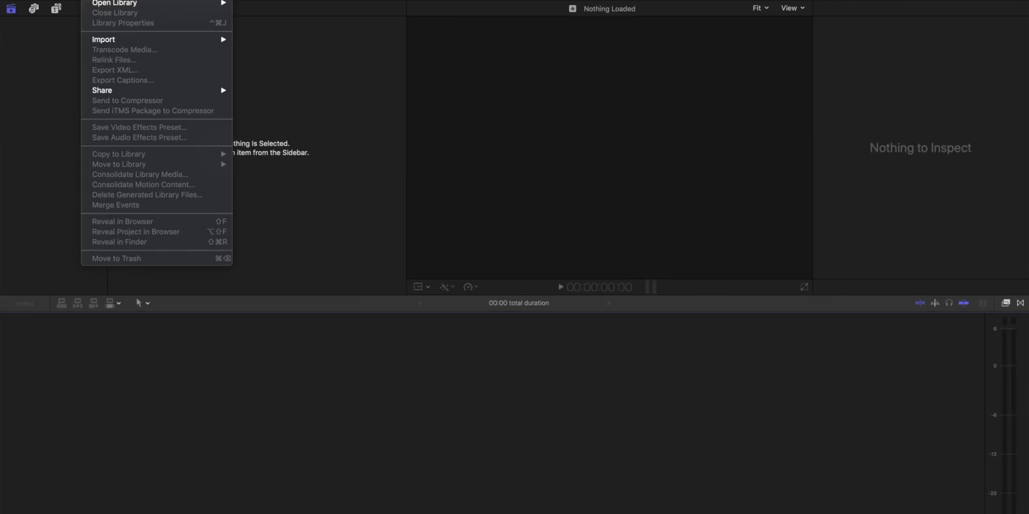
Save a new library named 'Building Set' in the Building Set Project folder on Samsung_T5.
{"action": "left_click", "coordinate": [294, 10]}
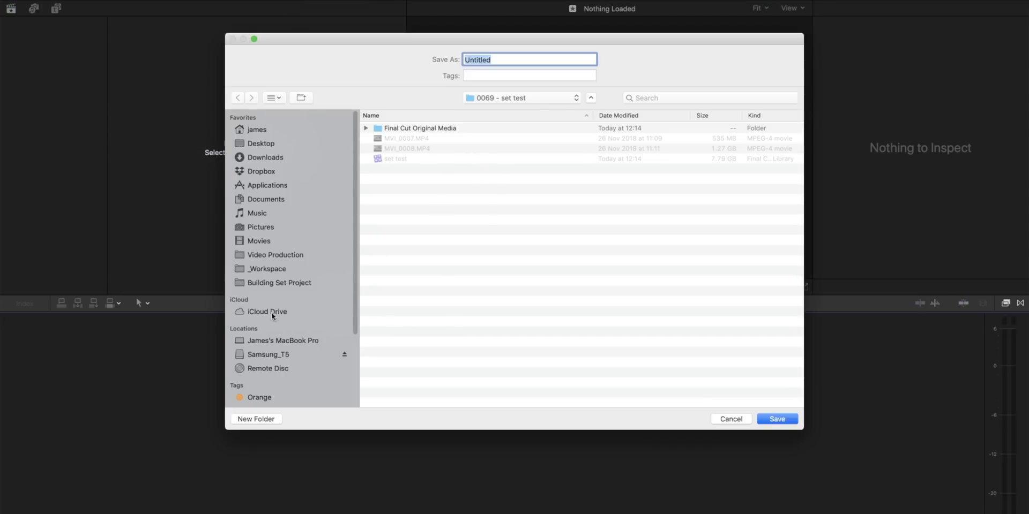
{"action": "left_click", "coordinate": [276, 282]}
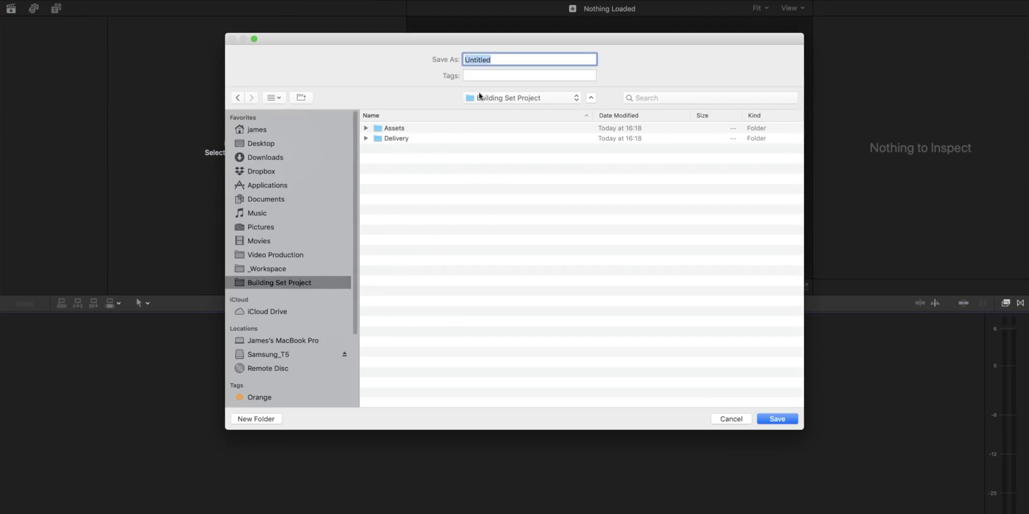
{"action": "type", "text": "Builkding"}
{"action": "key", "text": "BackSpace"}
{"action": "key", "text": "BackSpace"}
{"action": "key", "text": "BackSpace"}
{"action": "key", "text": "BackSpace"}
{"action": "key", "text": "BackSpace"}
{"action": "key", "text": "BackSpace"}
{"action": "type", "text": "kd"}
{"action": "key", "text": "BackSpace"}
{"action": "key", "text": "BackSpace"}
{"action": "type", "text": "ding Set"}
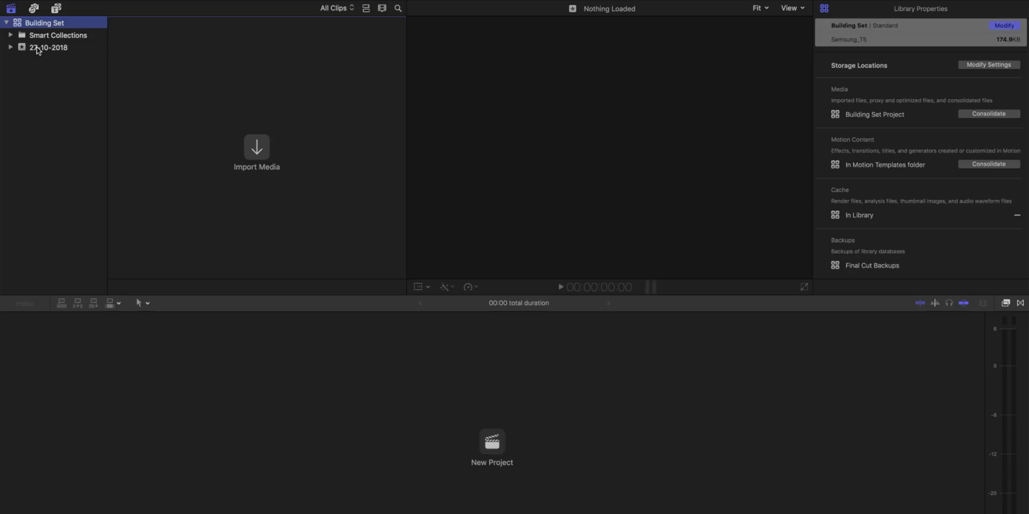
{"action": "left_click", "coordinate": [21, 48]}
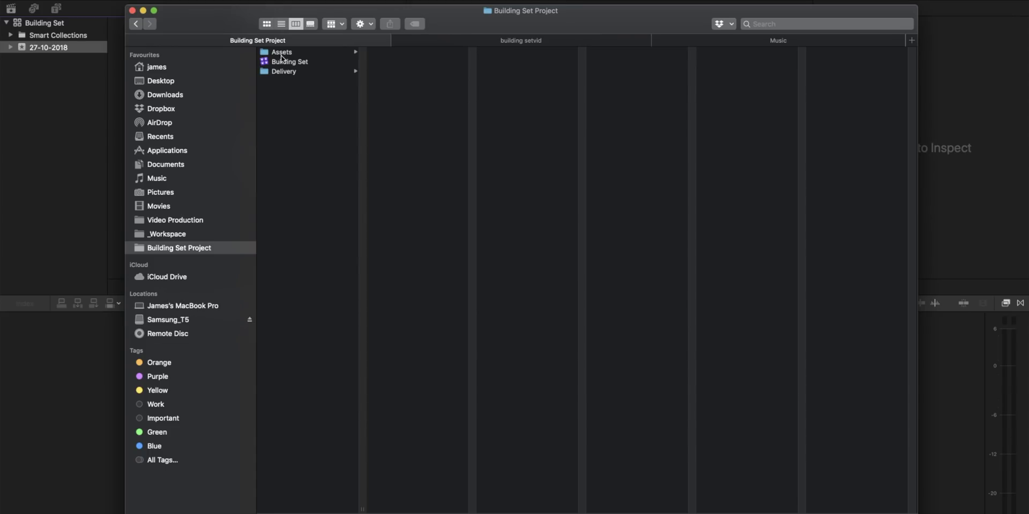
{"action": "left_click", "coordinate": [282, 52]}
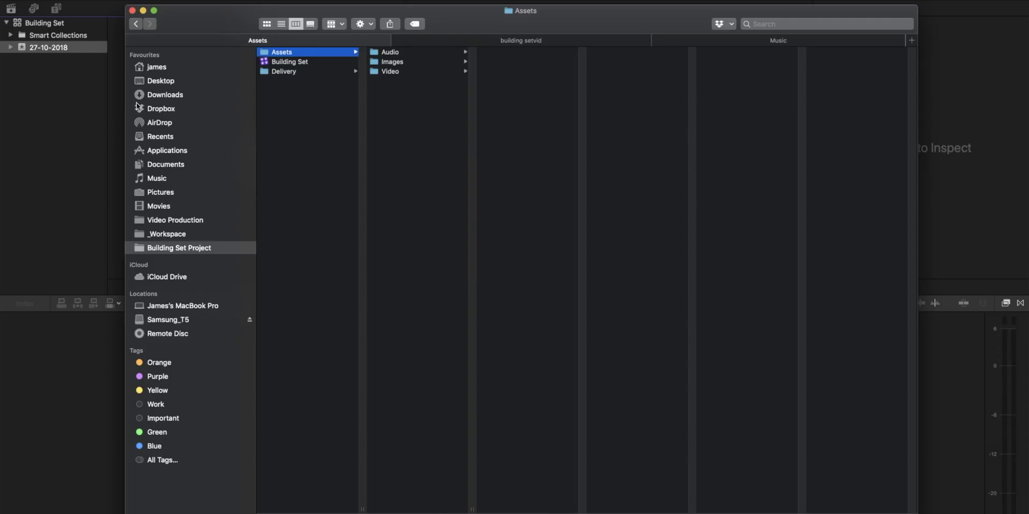
{"action": "left_click", "coordinate": [401, 53]}
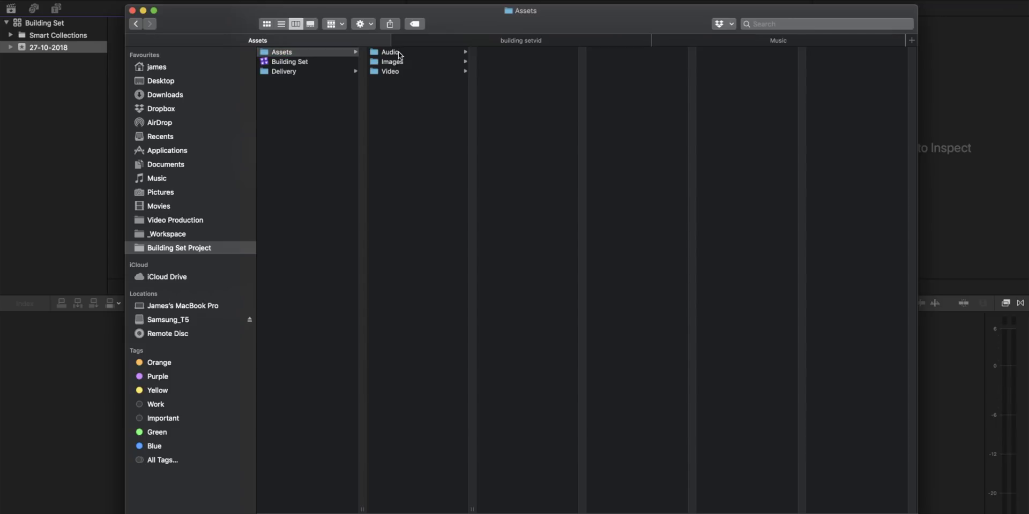
{"action": "left_click", "coordinate": [401, 62]}
{"action": "left_click", "coordinate": [397, 70]}
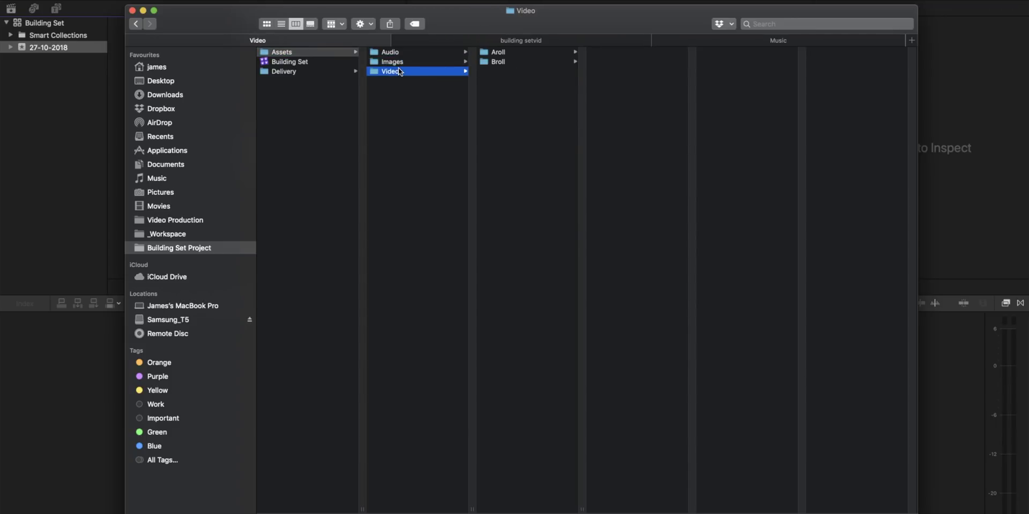
{"action": "left_click", "coordinate": [403, 54]}
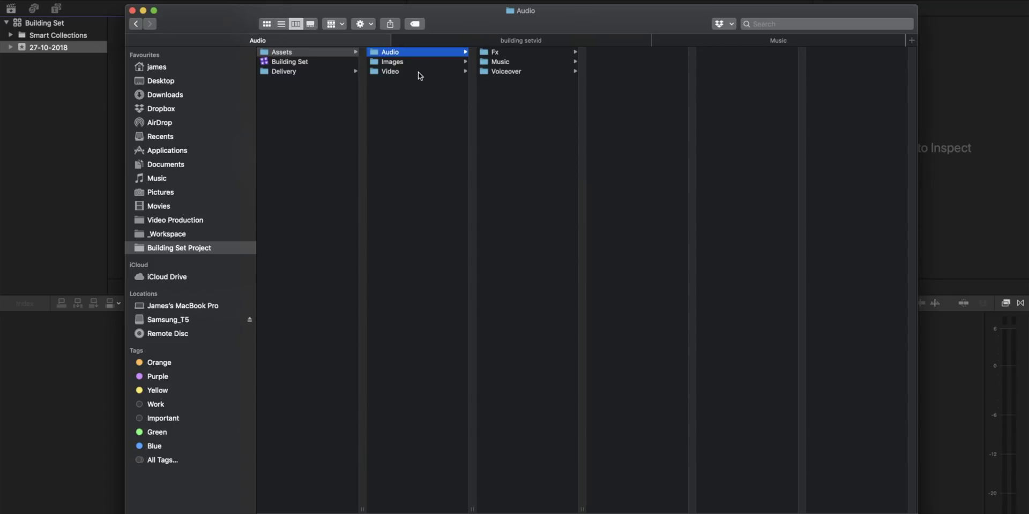
Rename the 27-10-2018 event to 'Video'.
{"action": "left_click", "coordinate": [55, 51]}
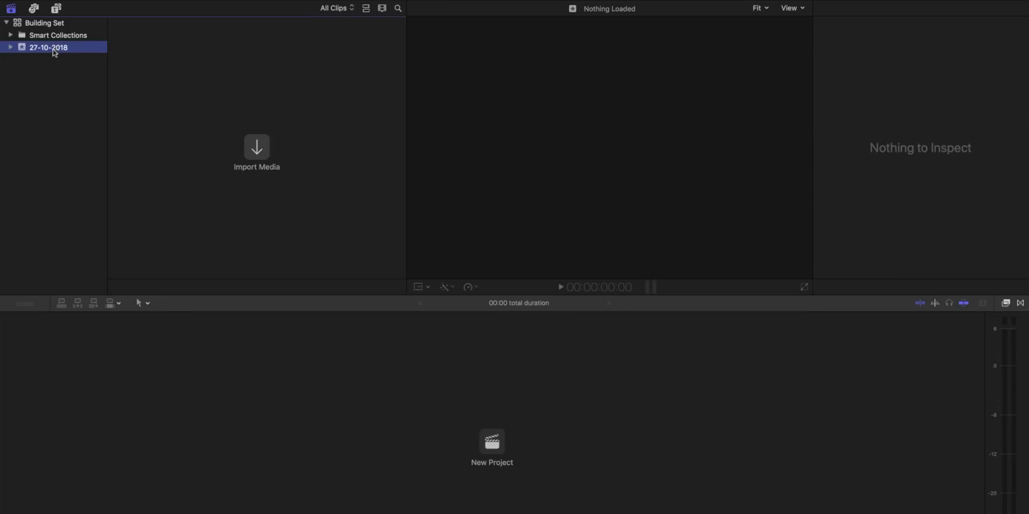
{"action": "left_click", "coordinate": [55, 51]}
{"action": "type", "text": "Video"}
{"action": "key", "text": "Return"}
Add two new events, Images and Audio, to the Building Set library.
{"action": "right_click", "coordinate": [46, 25]}
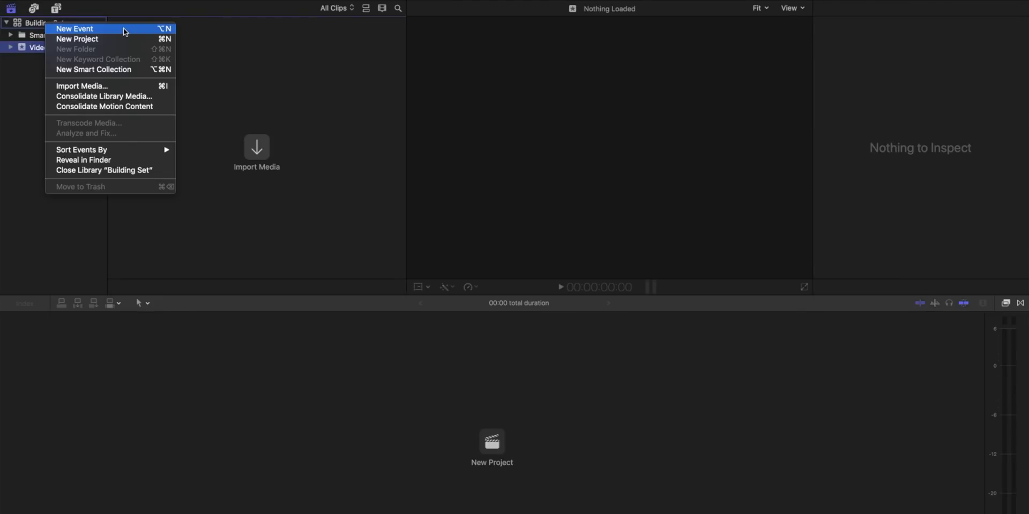
{"action": "left_click", "coordinate": [123, 30]}
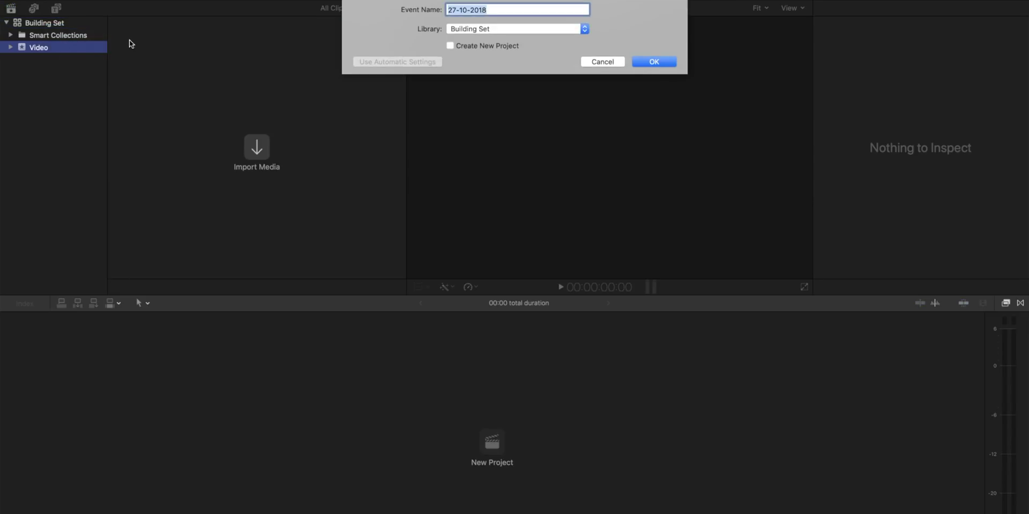
{"action": "key", "text": "BackSpace"}
{"action": "key", "text": "Return"}
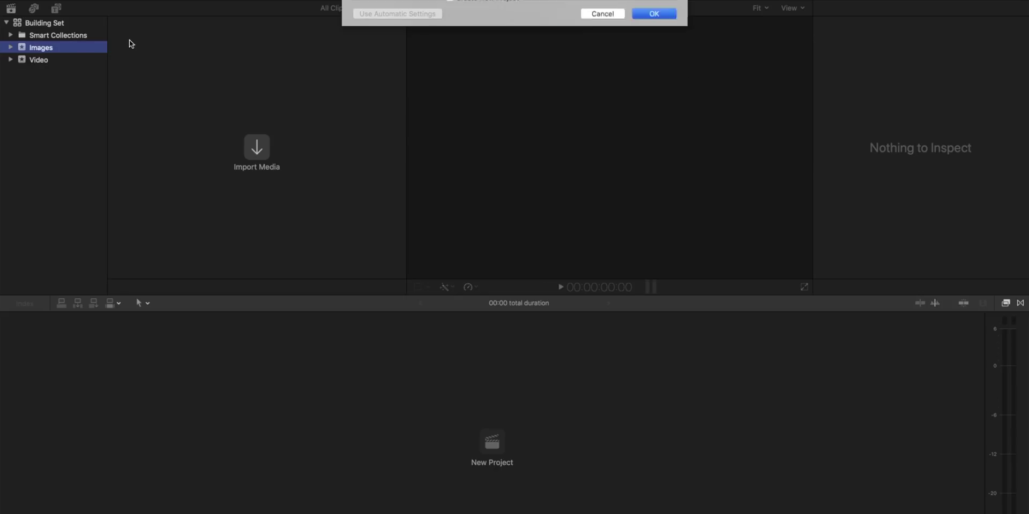
{"action": "right_click", "coordinate": [64, 25]}
{"action": "left_click", "coordinate": [124, 29]}
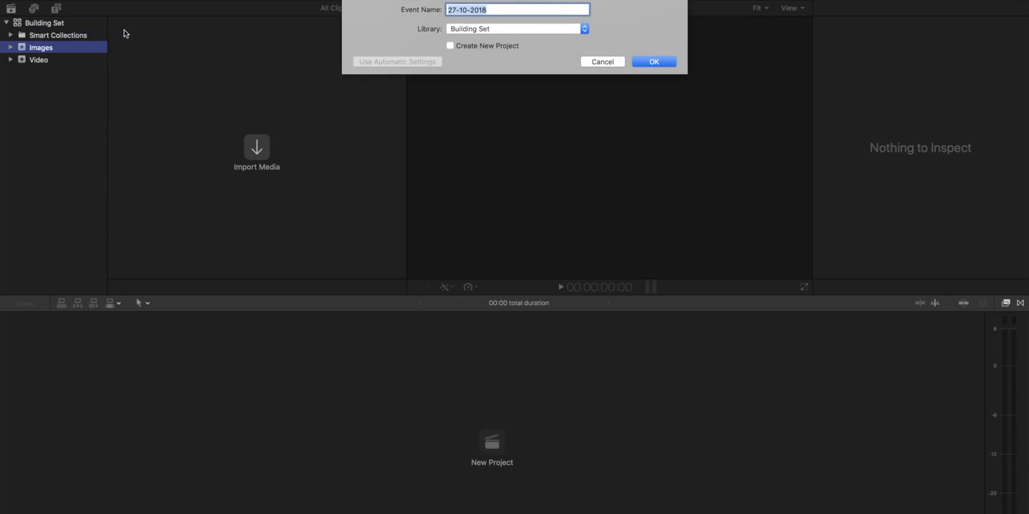
{"action": "type", "text": "Audio"}
{"action": "key", "text": "Return"}
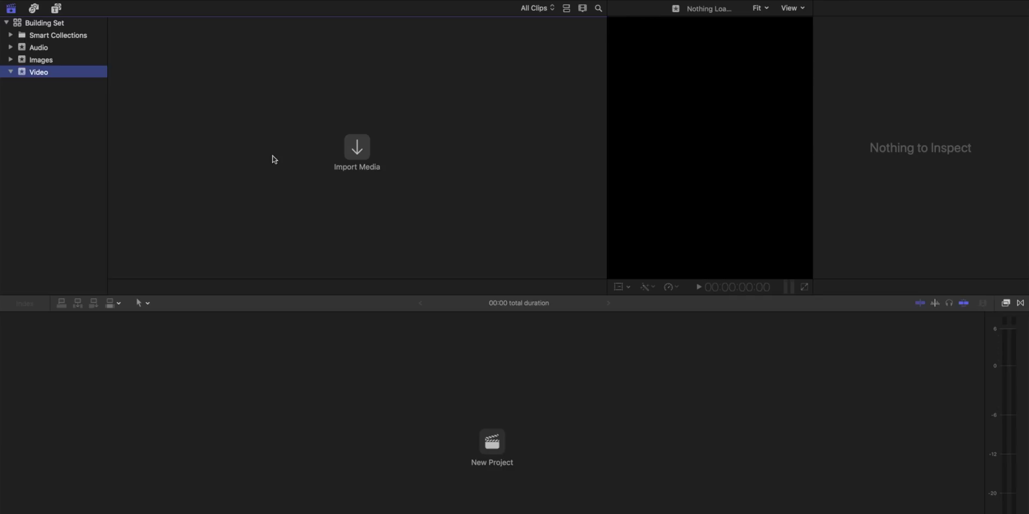
Open Media Import with Cmd+I and select the Aroll folder under Assets > Video.
{"action": "key", "text": "super+i"}
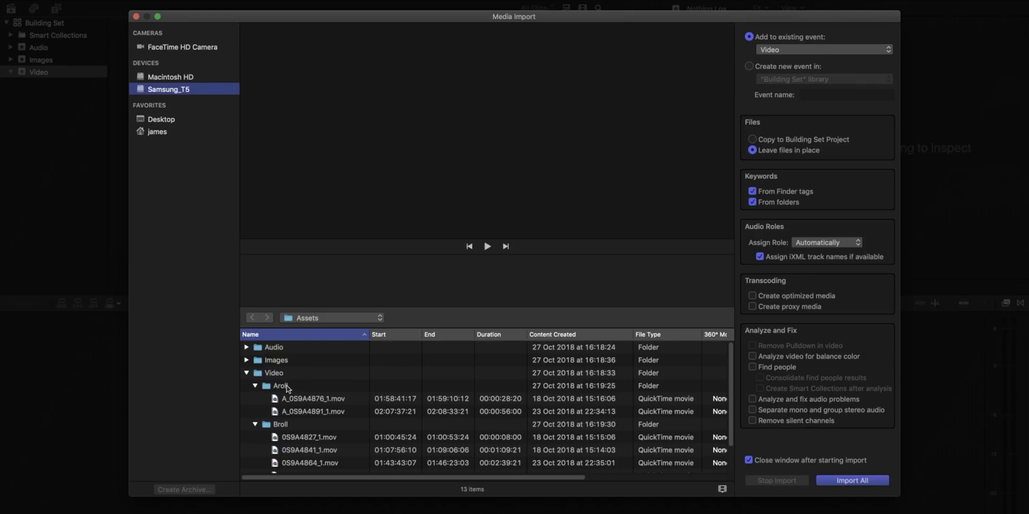
{"action": "left_click", "coordinate": [287, 389]}
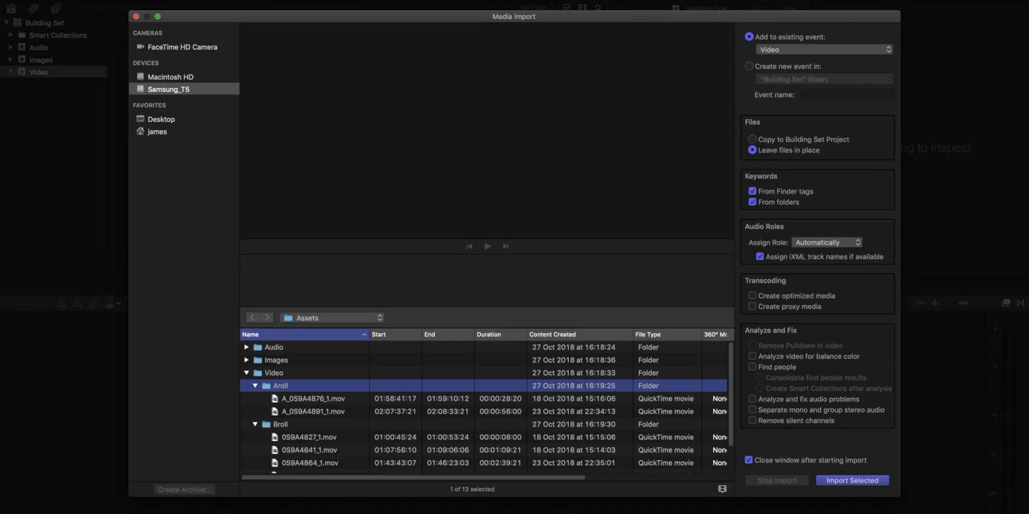
View the Building Set library's package contents in Finder, then return to Building Set Project.
{"action": "key", "text": "super+Tab"}
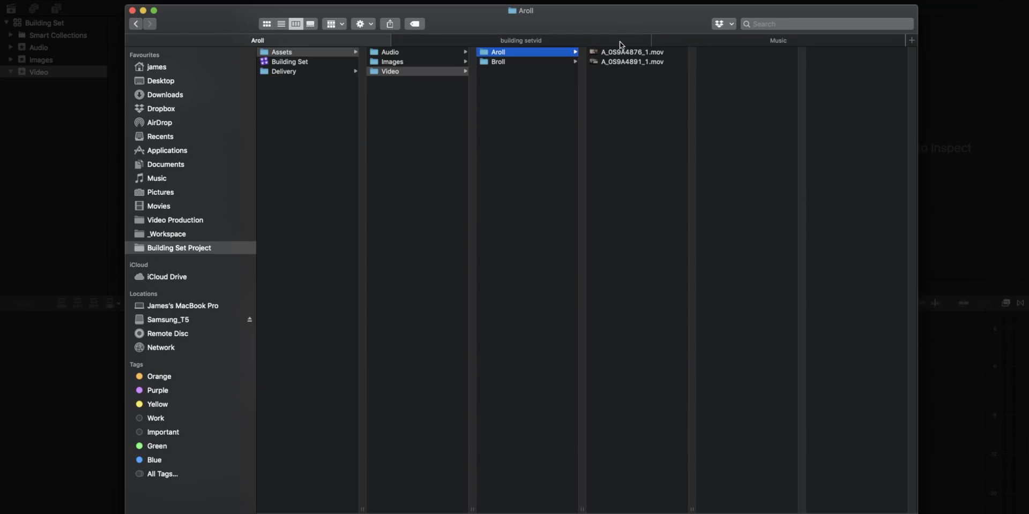
{"action": "left_click", "coordinate": [280, 62]}
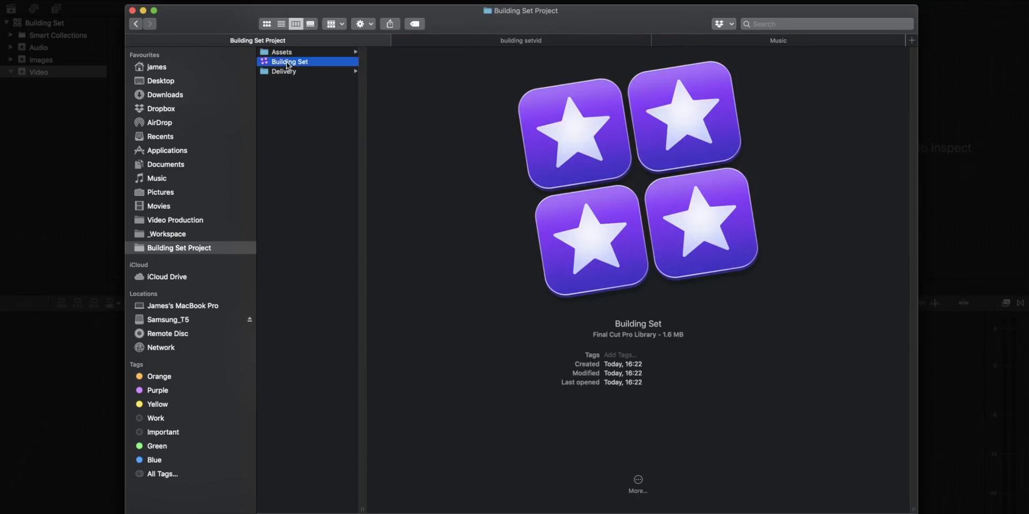
{"action": "right_click", "coordinate": [286, 64]}
{"action": "left_click", "coordinate": [333, 88]}
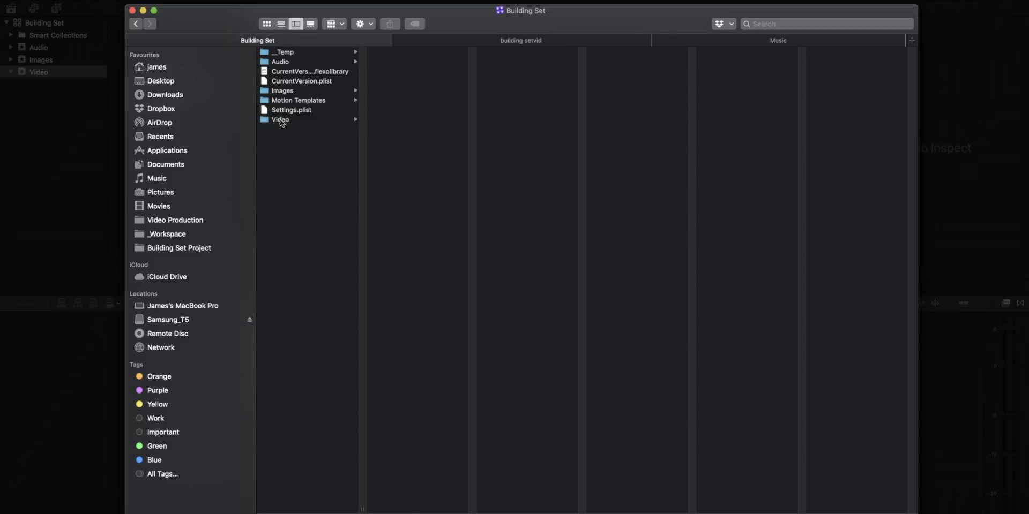
{"action": "left_click", "coordinate": [136, 23]}
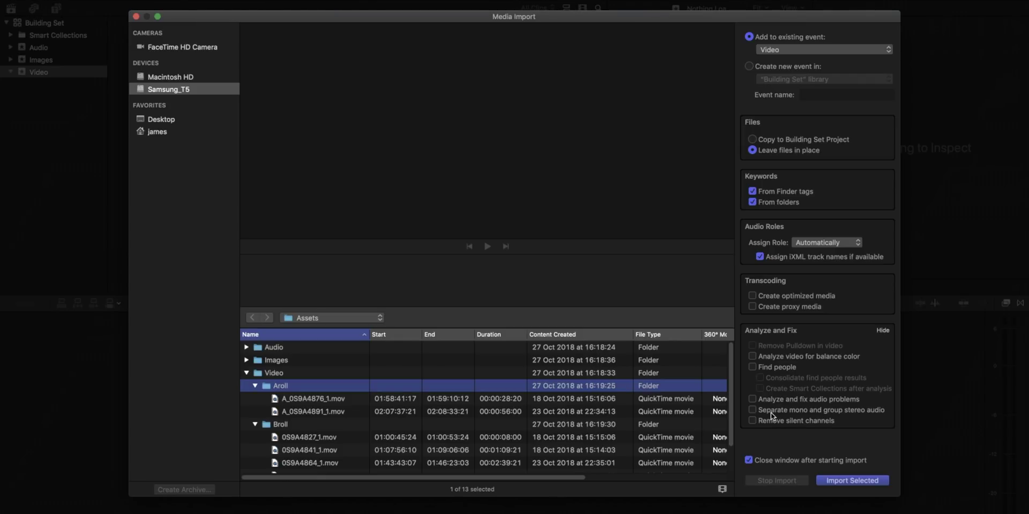
Import the selected Aroll clips into the Video event.
{"action": "left_click", "coordinate": [843, 481]}
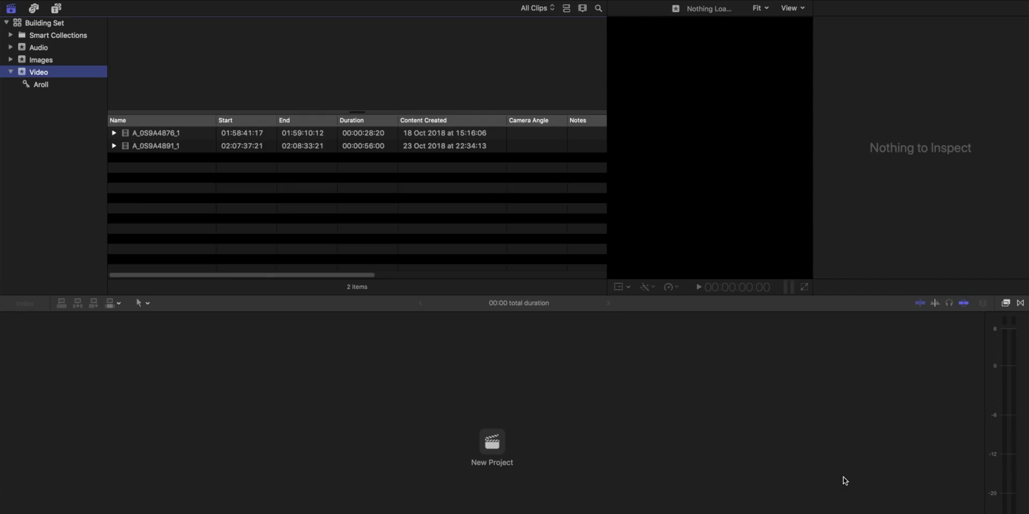
Back in Final Cut Pro, preview Aroll clip A_0S9A4891_1 and show the Aroll keyword collection.
{"action": "key", "text": "super+Tab"}
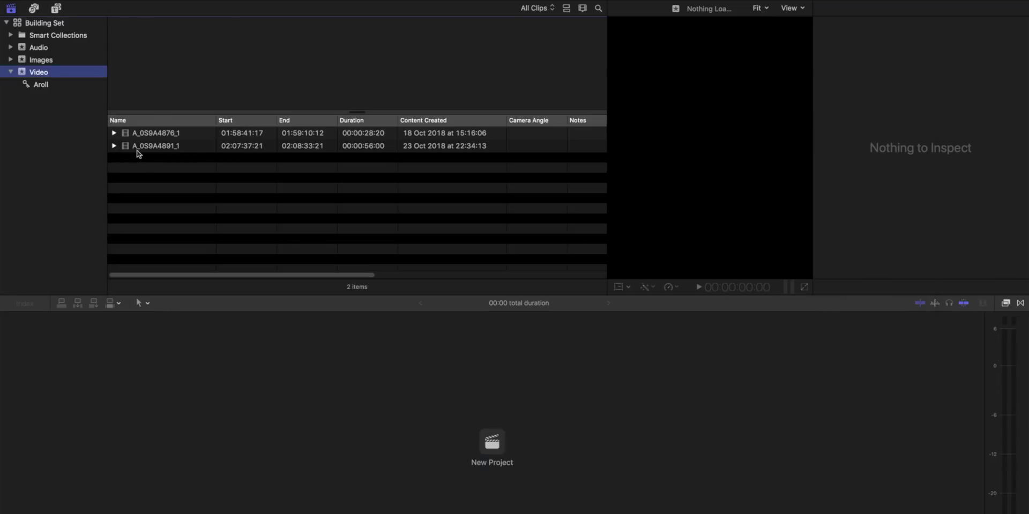
{"action": "left_click", "coordinate": [44, 142]}
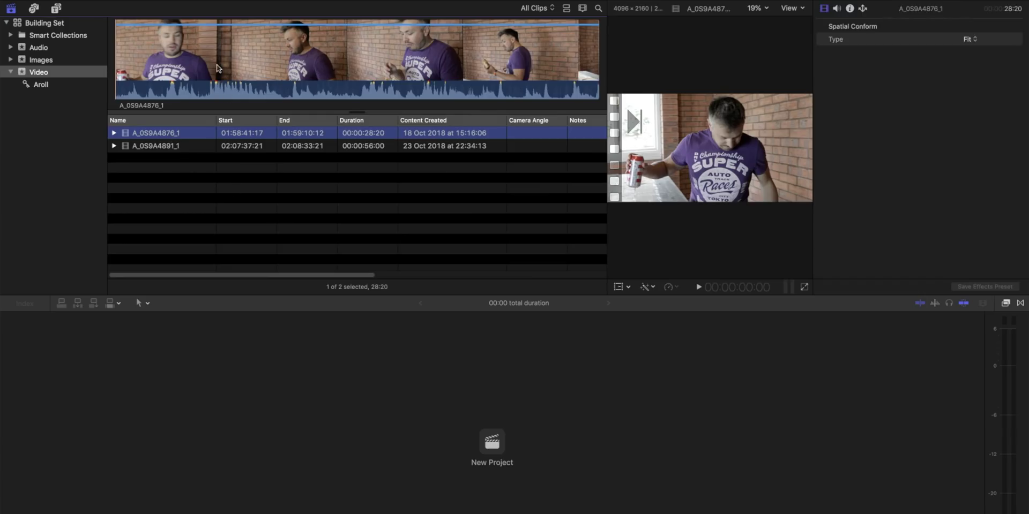
{"action": "left_click", "coordinate": [216, 146]}
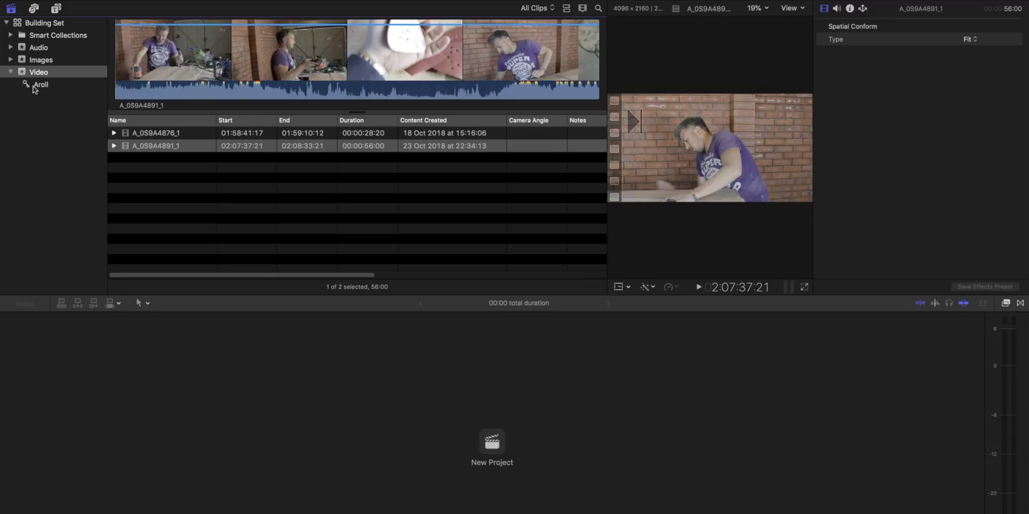
{"action": "left_click", "coordinate": [49, 88]}
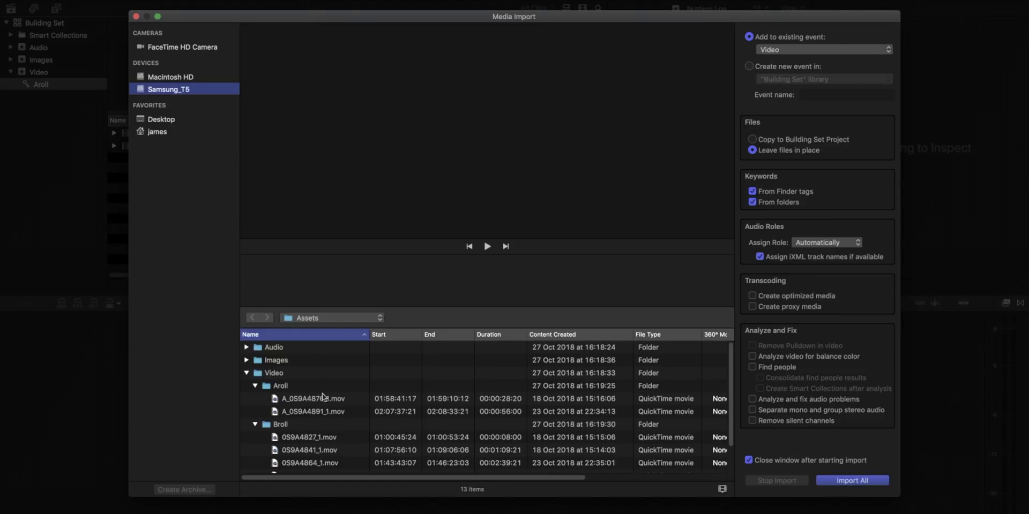
Import the Broll folder into the Video event and list all its clips.
{"action": "left_click", "coordinate": [316, 426]}
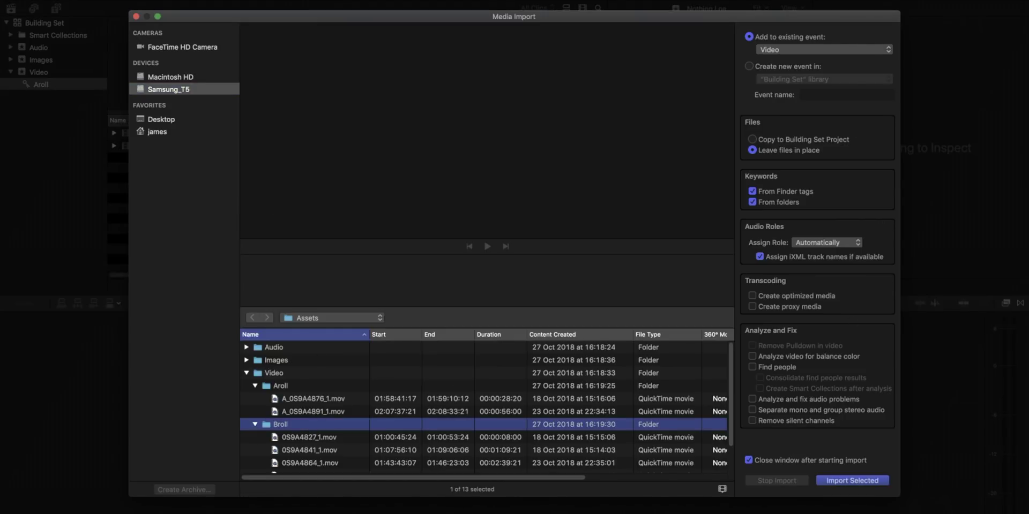
{"action": "left_click", "coordinate": [856, 481]}
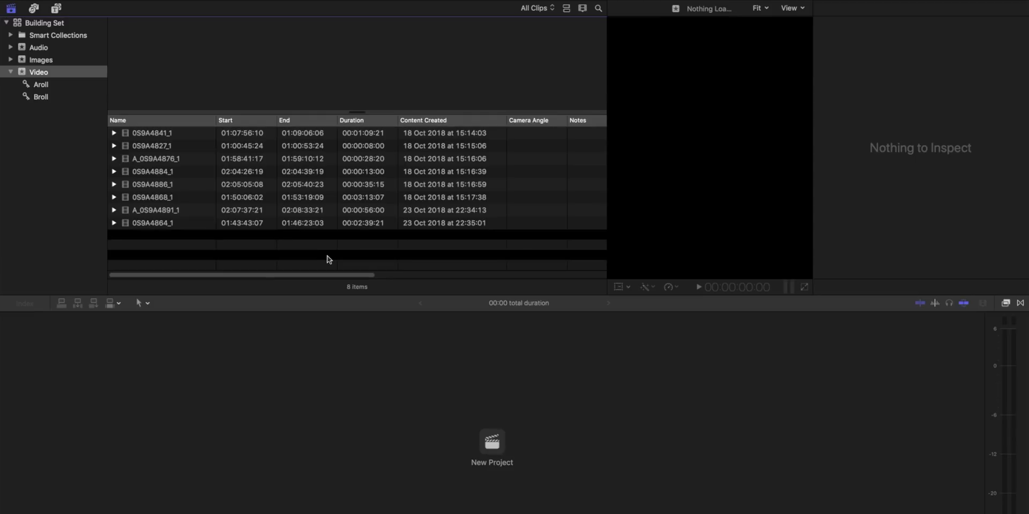
{"action": "left_click", "coordinate": [45, 77]}
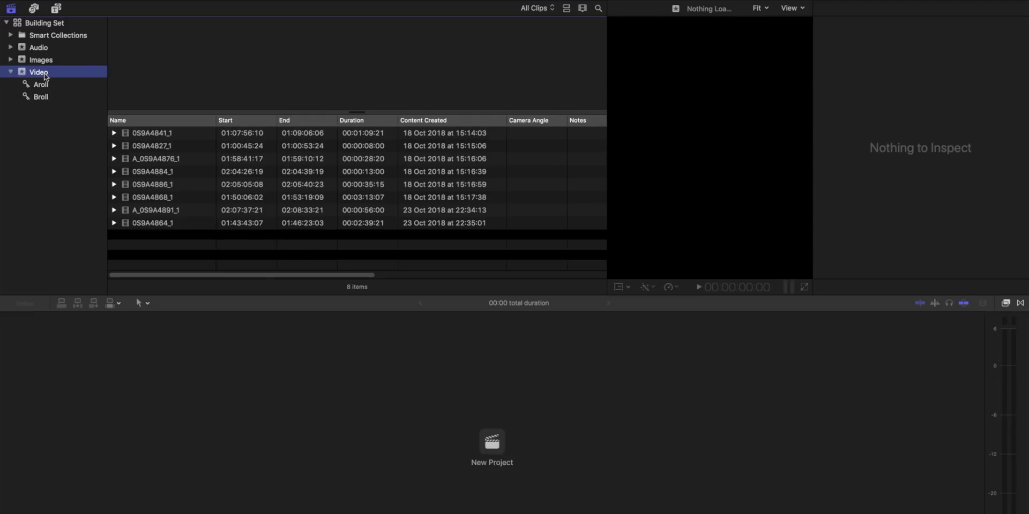
Keep the Video event name unchanged, then view the Aroll and Broll keyword collections.
{"action": "key", "text": "Return"}
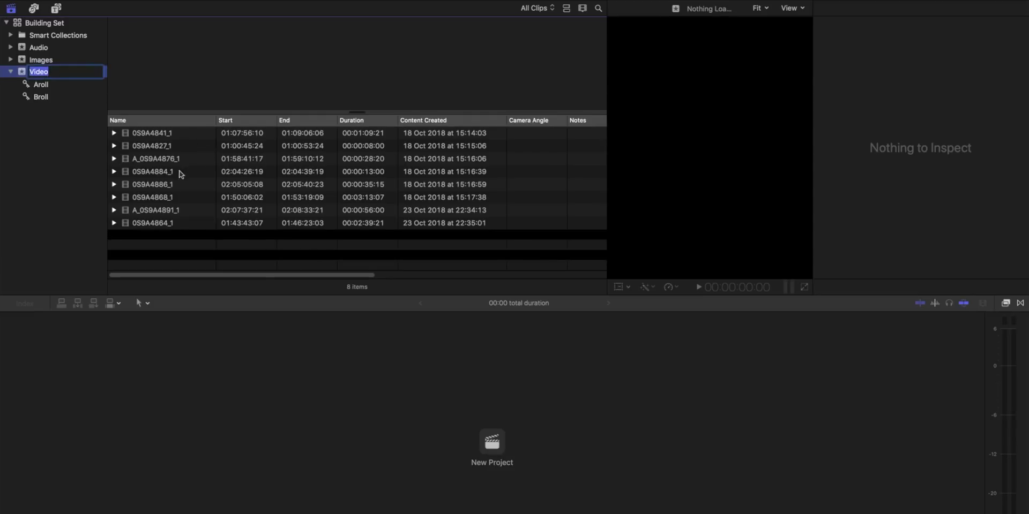
{"action": "key", "text": "Return"}
{"action": "left_click", "coordinate": [35, 87]}
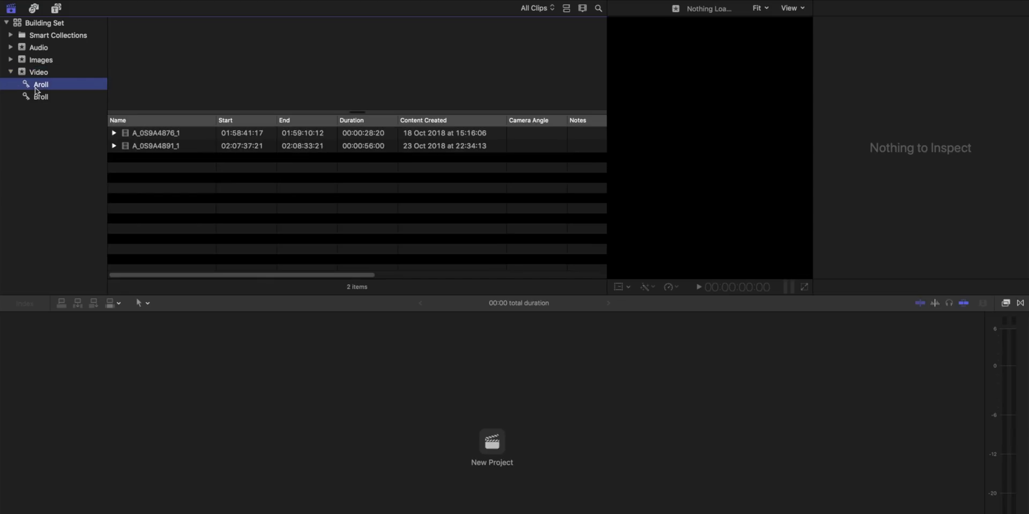
{"action": "left_click", "coordinate": [54, 100]}
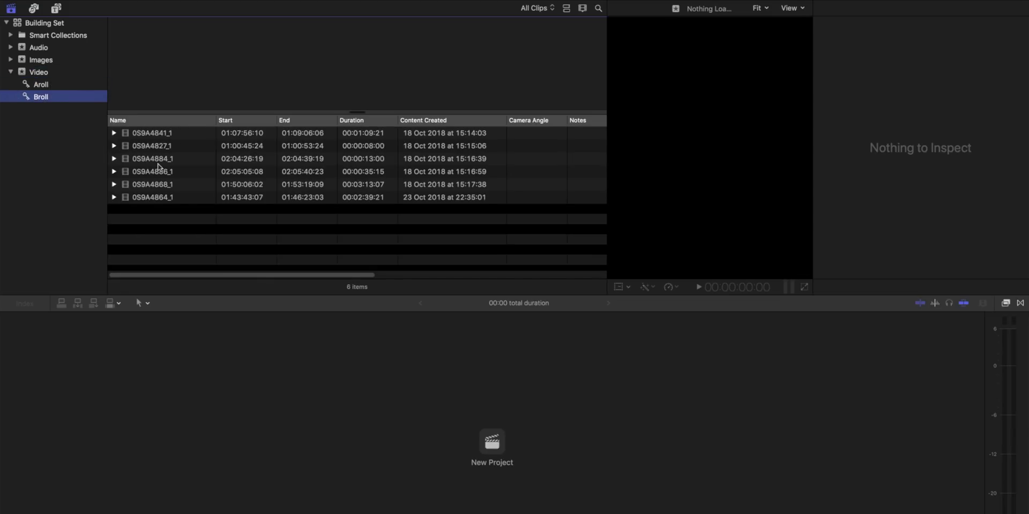
Import the Assets Audio > Music folder into the Audio event and view its ES_Speak EZ track.
{"action": "left_click", "coordinate": [69, 50]}
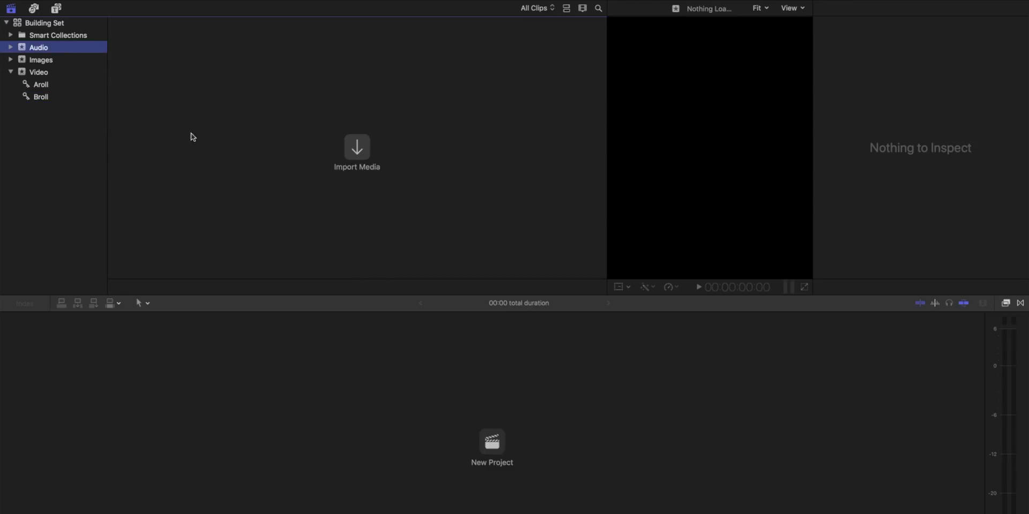
{"action": "left_click", "coordinate": [356, 155]}
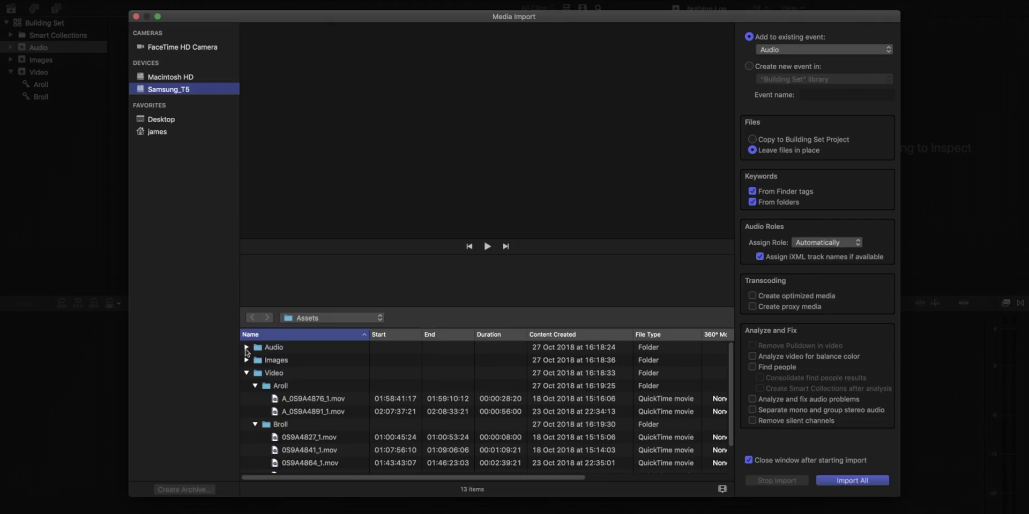
{"action": "left_click", "coordinate": [245, 347]}
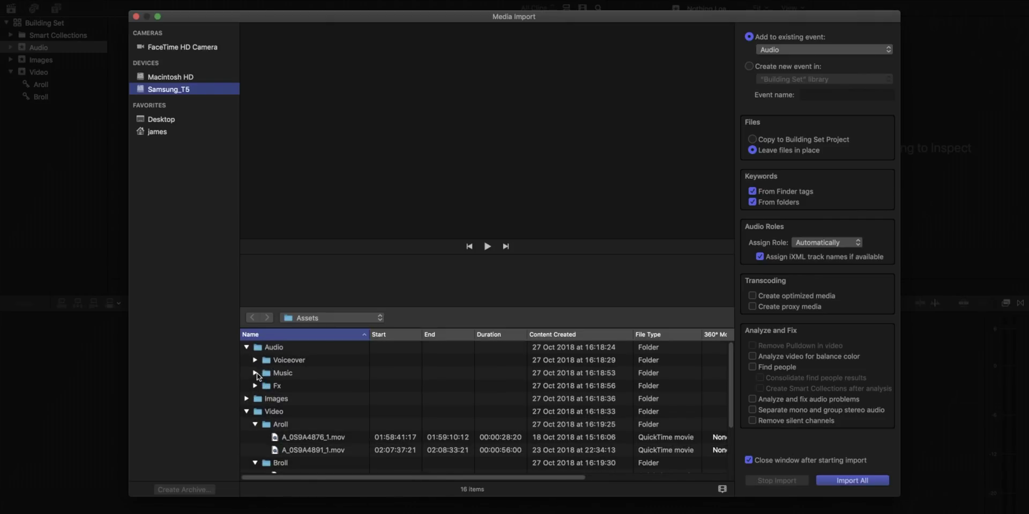
{"action": "left_click", "coordinate": [255, 373]}
{"action": "left_click", "coordinate": [284, 373]}
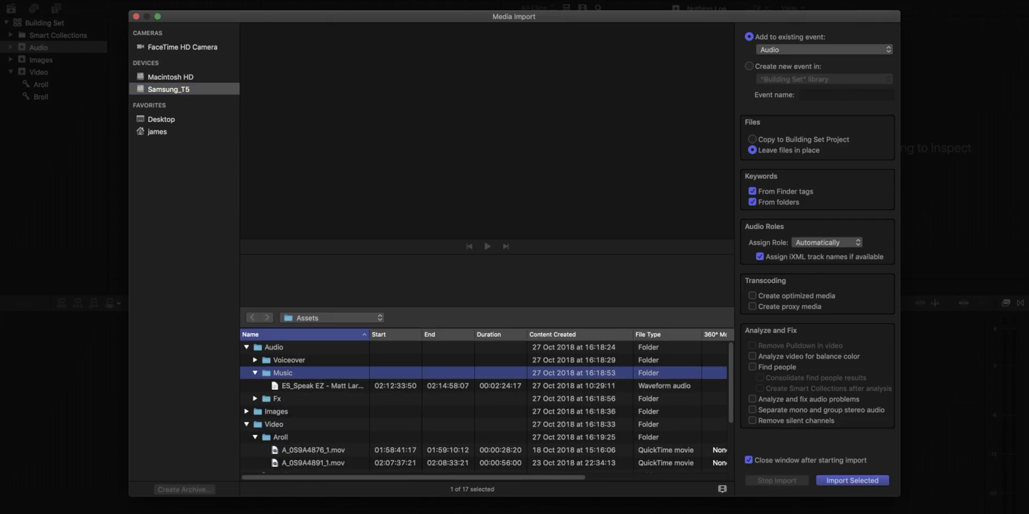
{"action": "left_click", "coordinate": [846, 482]}
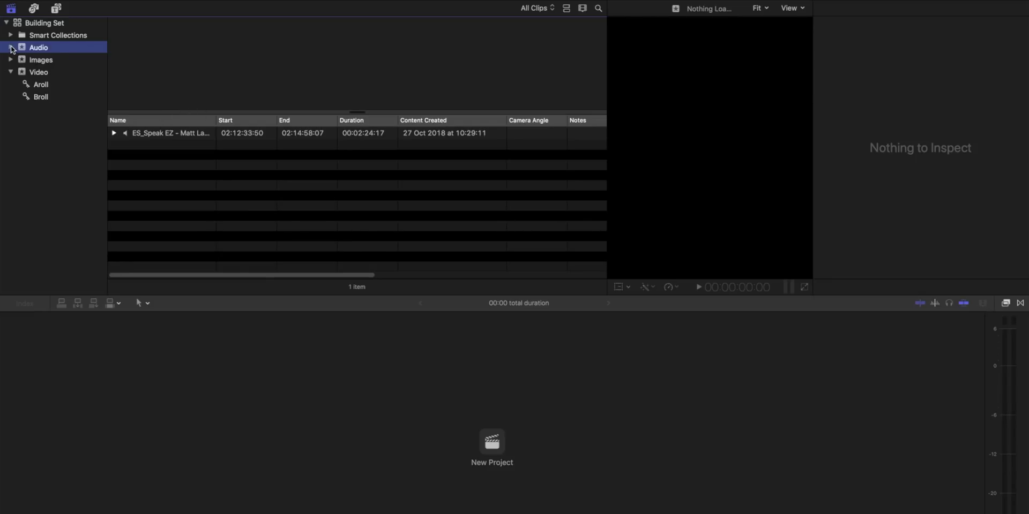
{"action": "left_click", "coordinate": [11, 48]}
{"action": "left_click", "coordinate": [33, 59]}
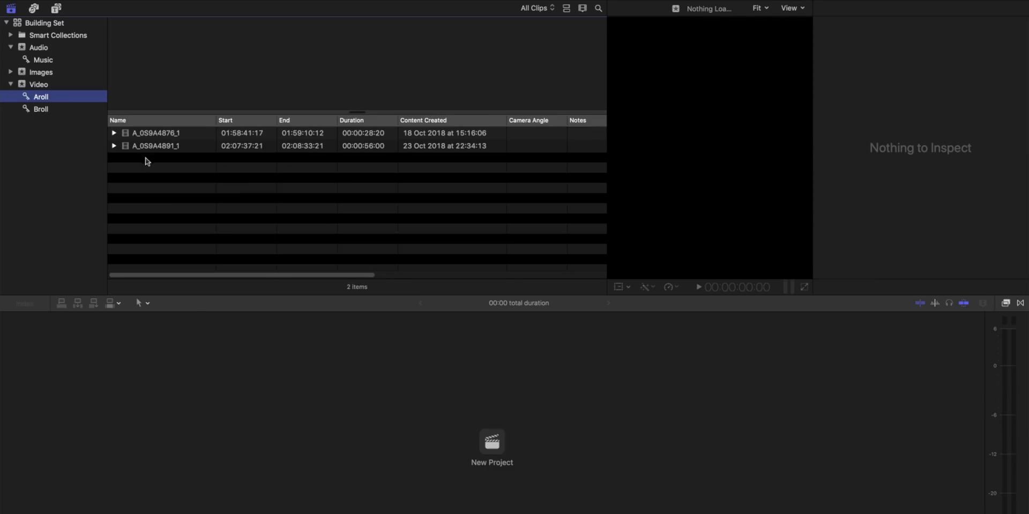
Start a new project from A-roll clip A_0S9A4876_1, then cancel it.
{"action": "left_click", "coordinate": [156, 133]}
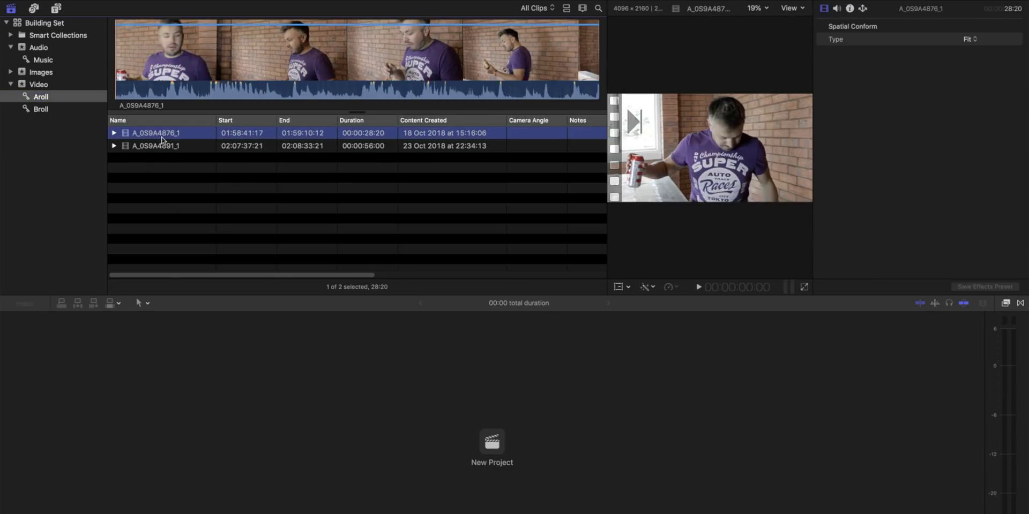
{"action": "right_click", "coordinate": [163, 138]}
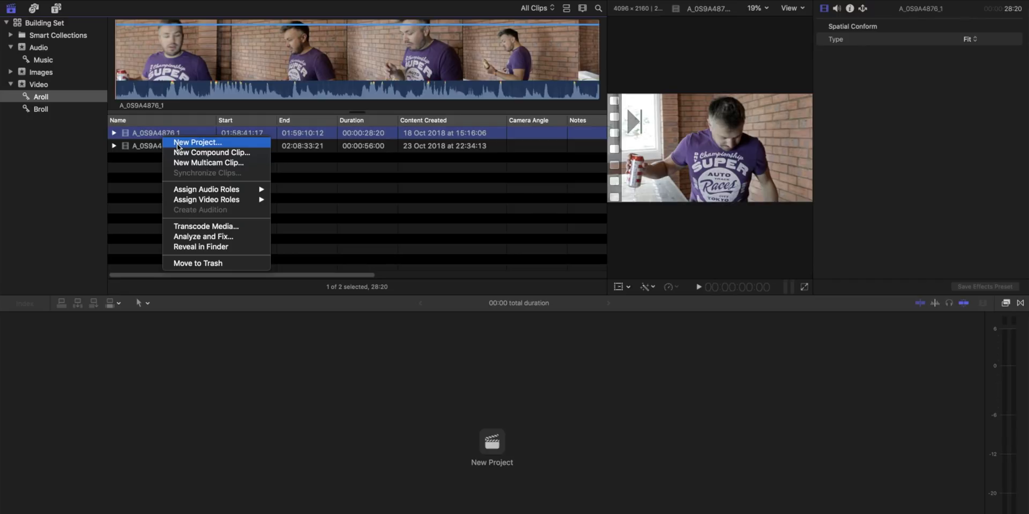
{"action": "left_click", "coordinate": [177, 144]}
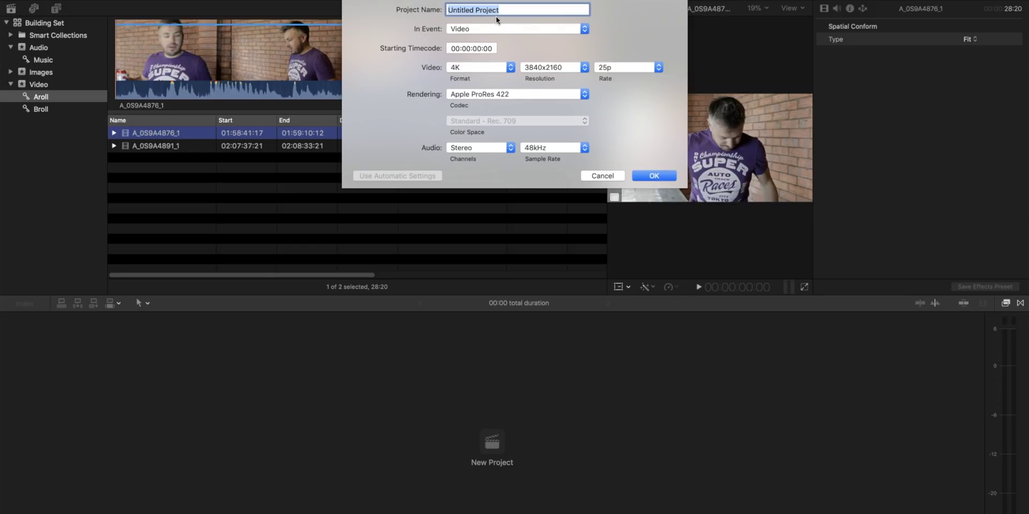
{"action": "left_click", "coordinate": [586, 176]}
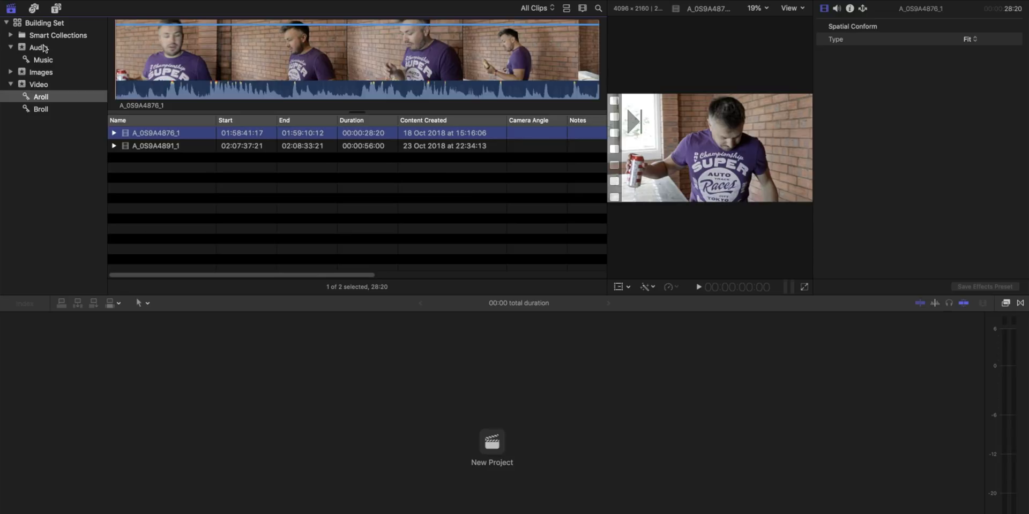
Add a new event named Projects to the Building Set library.
{"action": "right_click", "coordinate": [37, 26]}
{"action": "left_click", "coordinate": [103, 30]}
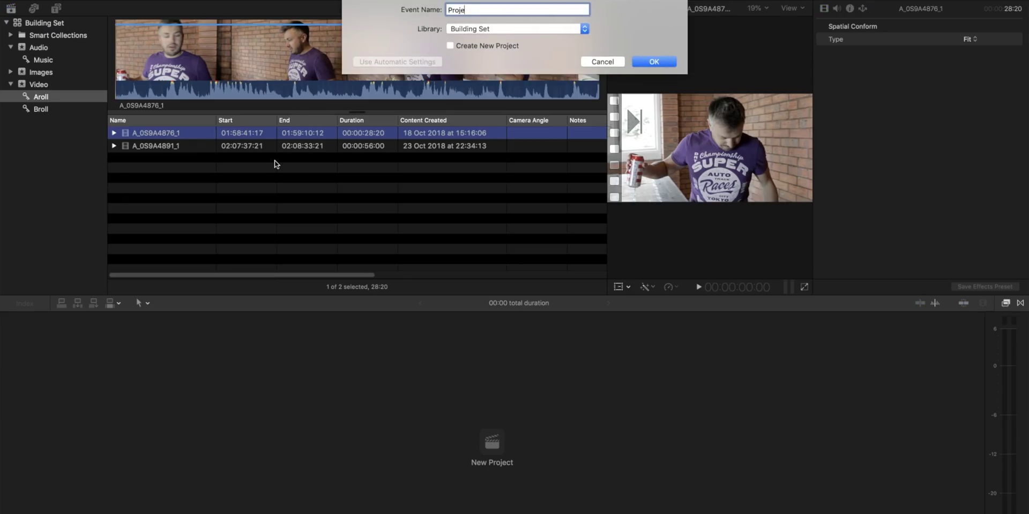
{"action": "key", "text": "Return"}
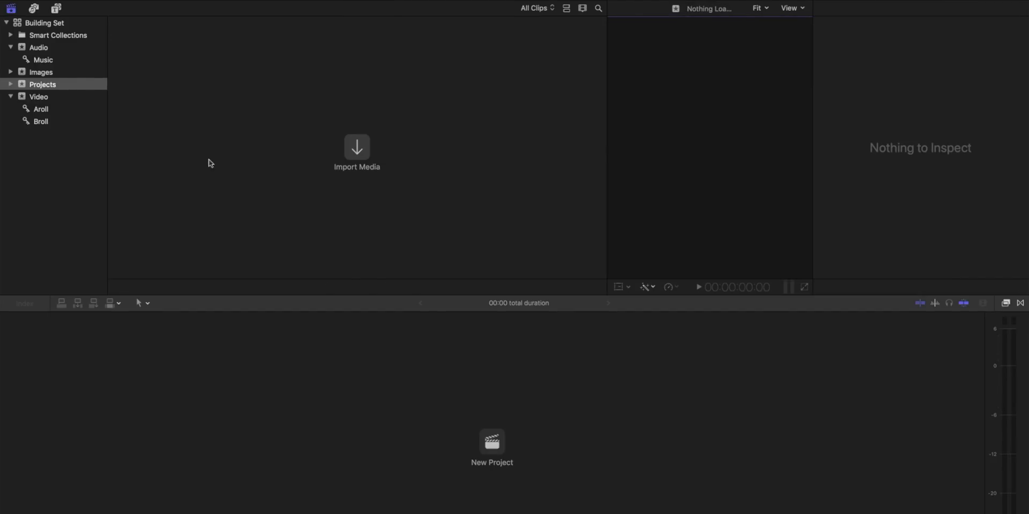
Start a new project from clip A_0S9A4876_1, placed in the Projects event and named Main.
{"action": "right_click", "coordinate": [47, 87]}
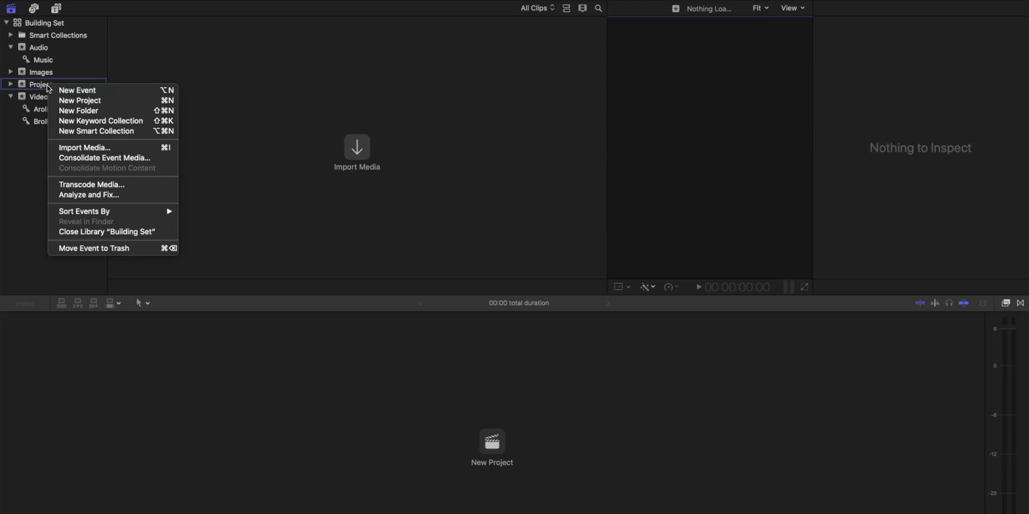
{"action": "left_click", "coordinate": [38, 110]}
{"action": "right_click", "coordinate": [40, 110]}
{"action": "key", "text": "Escape"}
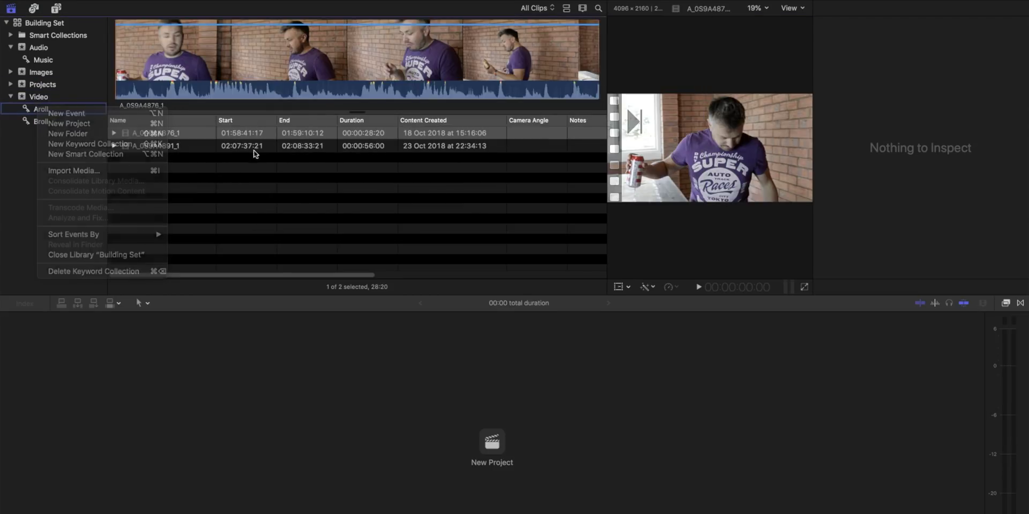
{"action": "right_click", "coordinate": [167, 135]}
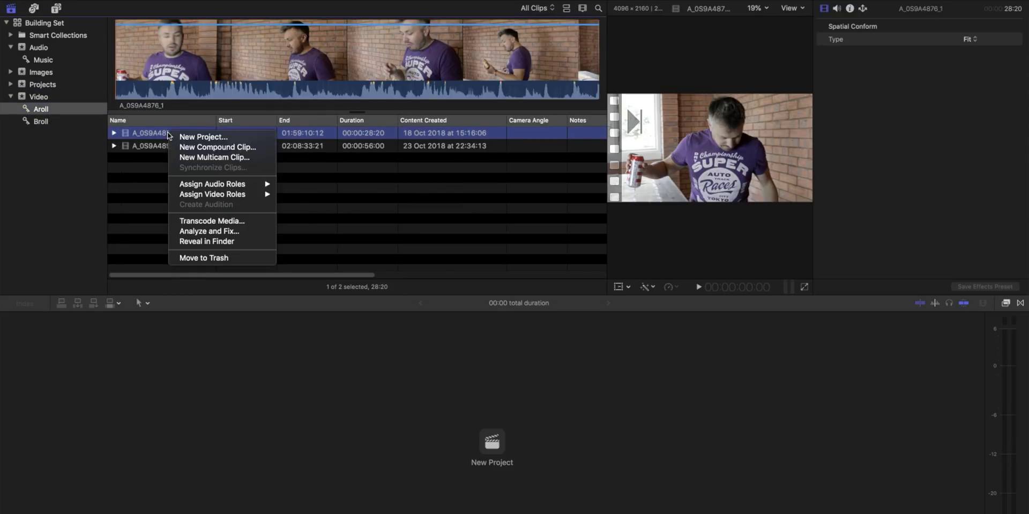
{"action": "left_click", "coordinate": [208, 139]}
{"action": "left_click", "coordinate": [487, 31]}
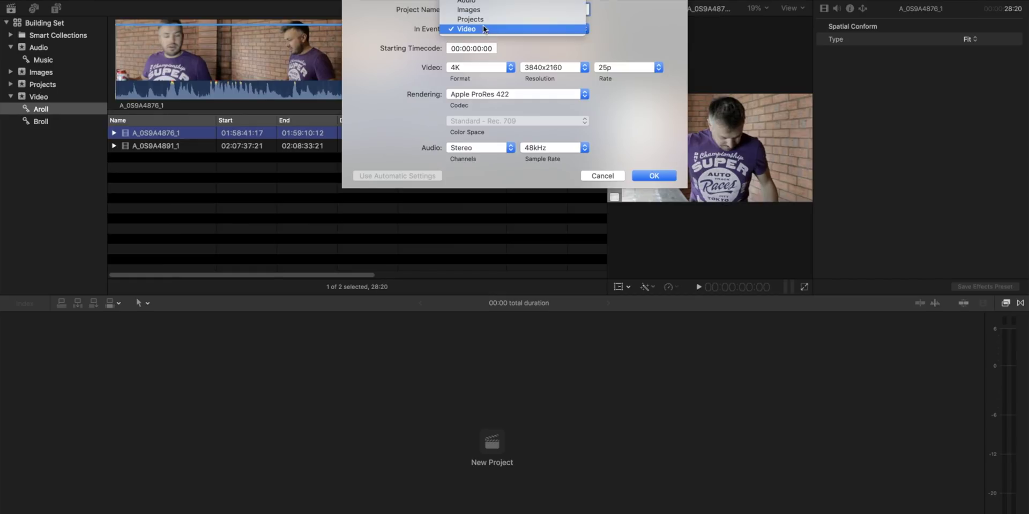
{"action": "left_click", "coordinate": [479, 20]}
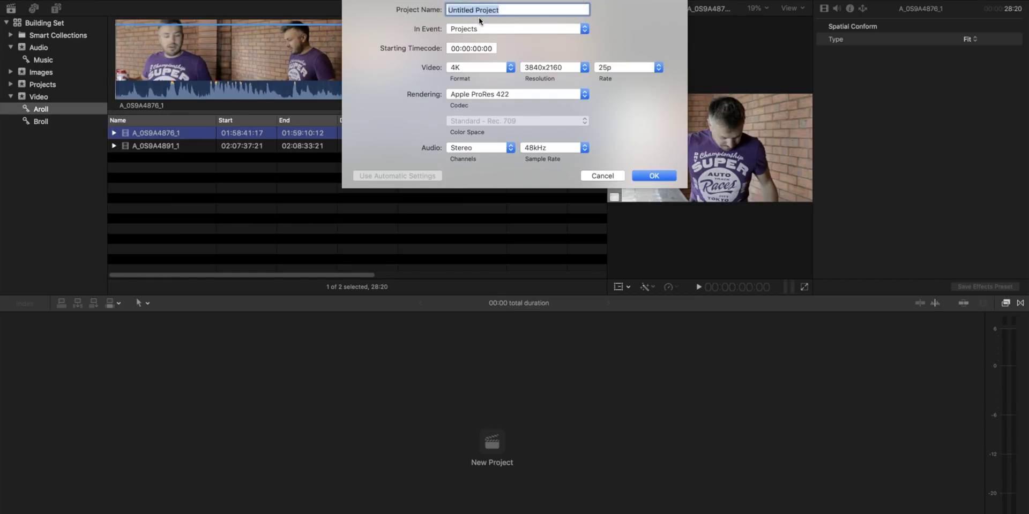
{"action": "left_click", "coordinate": [492, 11]}
Keep 4K, 3840x2160 and Apple ProRes 422 settings and create the Main project.
{"action": "left_click", "coordinate": [461, 68]}
{"action": "left_click", "coordinate": [422, 66]}
{"action": "left_click", "coordinate": [544, 68]}
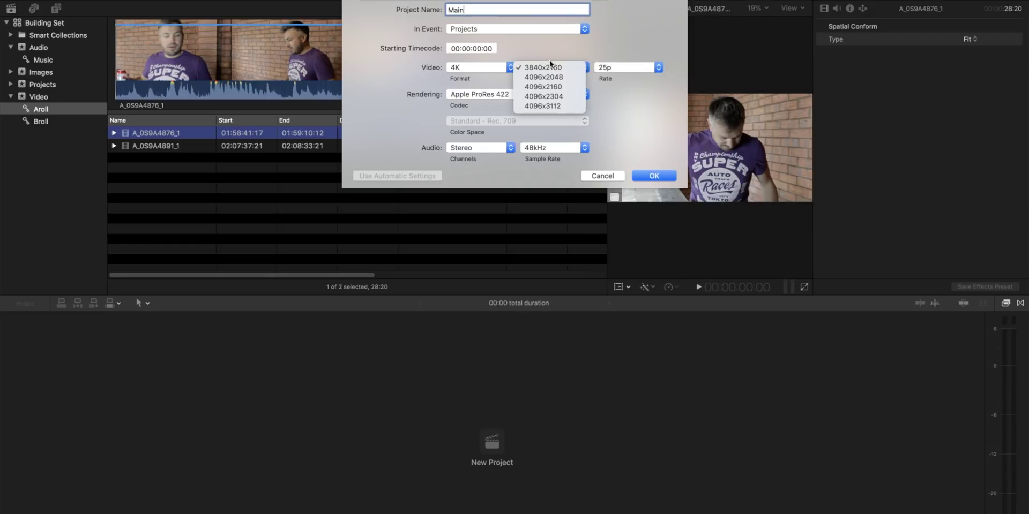
{"action": "left_click", "coordinate": [619, 40]}
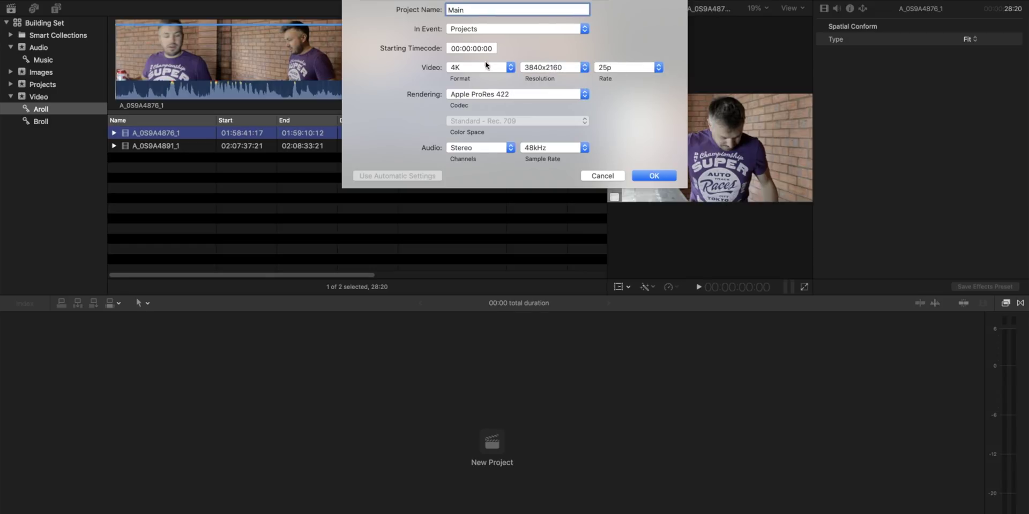
{"action": "left_click", "coordinate": [488, 94]}
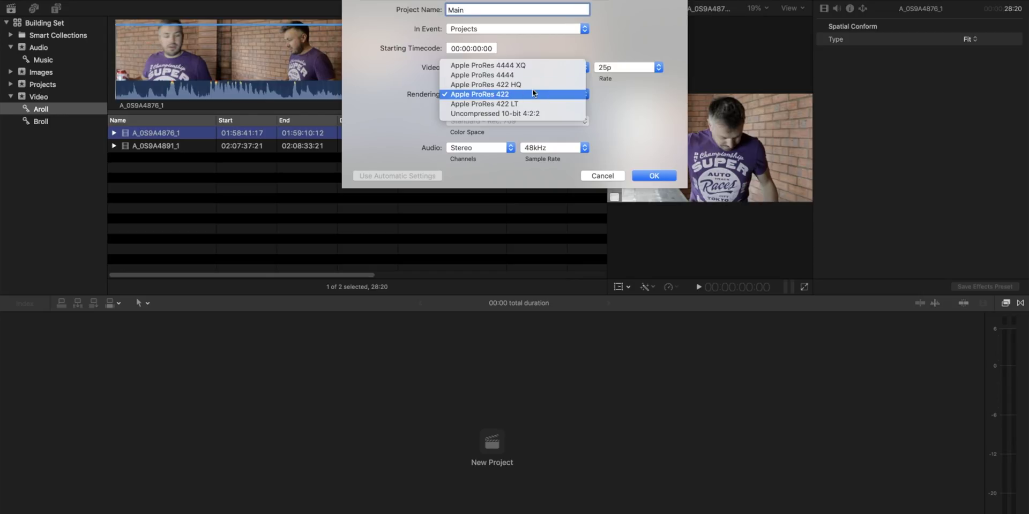
{"action": "left_click", "coordinate": [607, 106]}
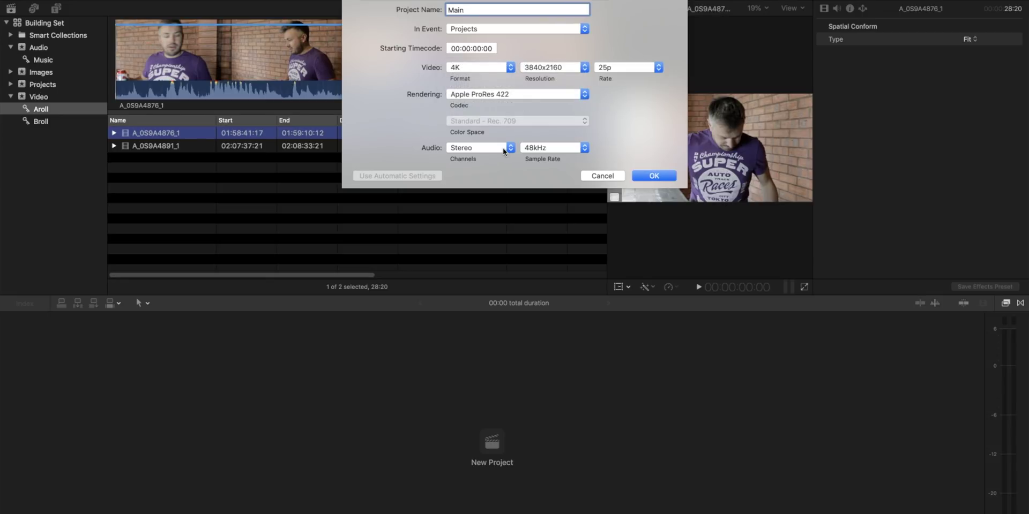
{"action": "left_click", "coordinate": [652, 176]}
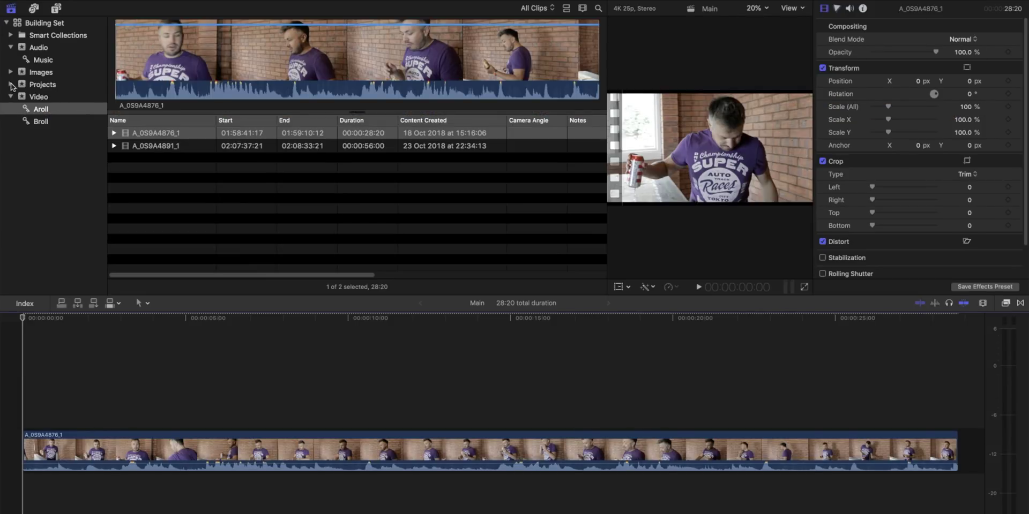
Open the Main project and place B-roll clip 0S9A4827_1 above the A-roll about 18 seconds in.
{"action": "left_click", "coordinate": [41, 84]}
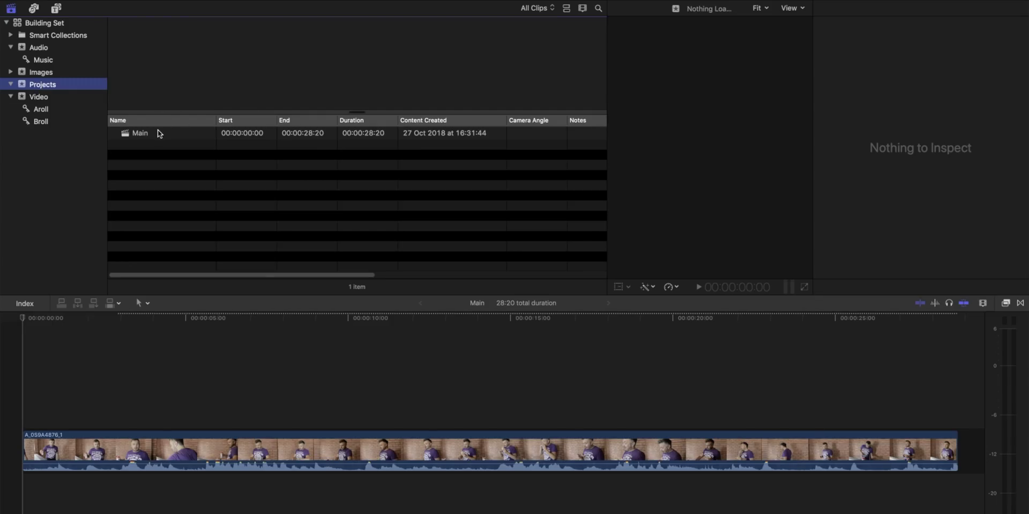
{"action": "left_click", "coordinate": [159, 133]}
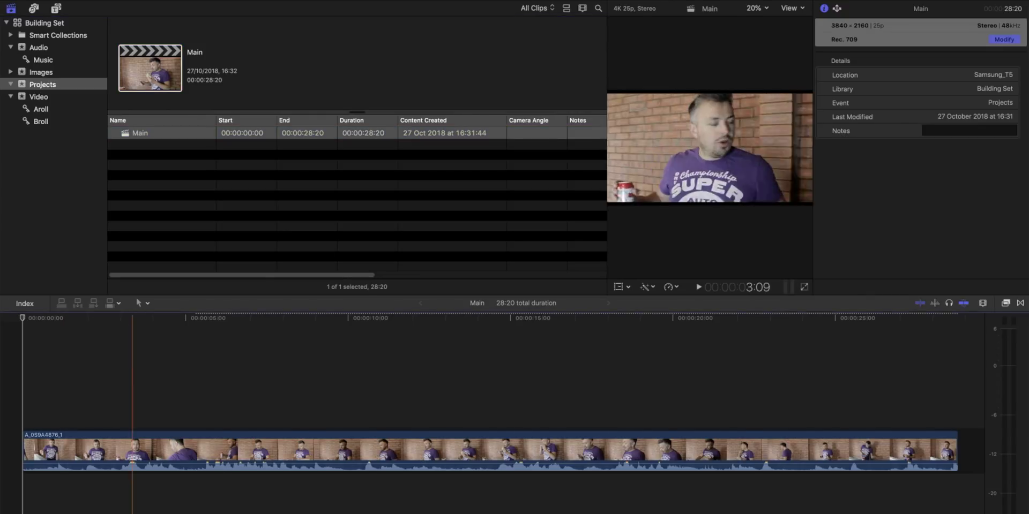
{"action": "left_click", "coordinate": [403, 436]}
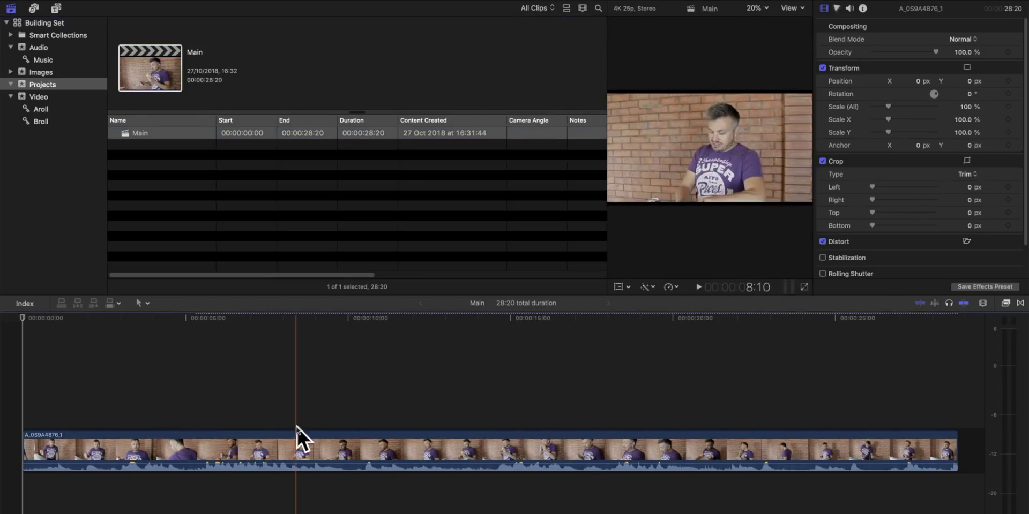
{"action": "left_click", "coordinate": [41, 122]}
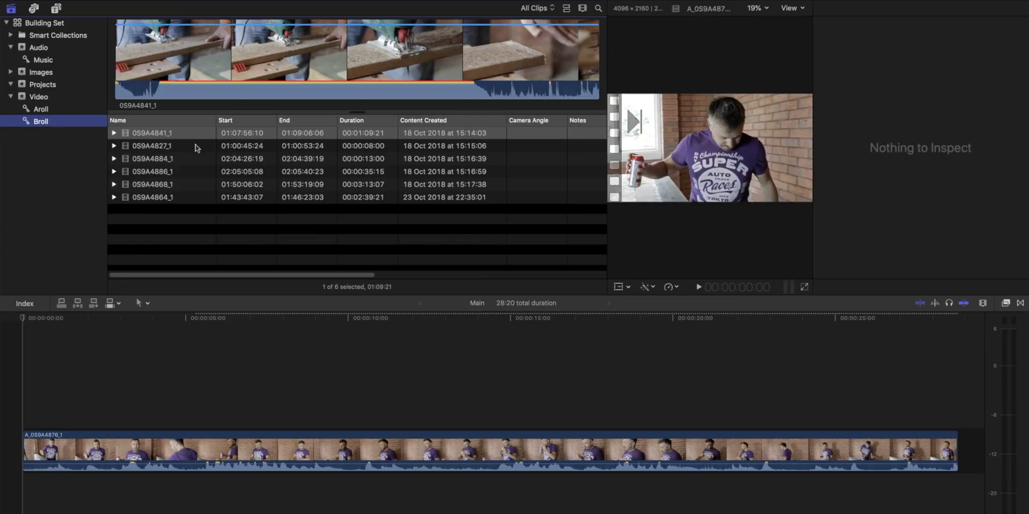
{"action": "left_click_drag", "start_coordinate": [155, 147], "coordinate": [787, 412]}
{"action": "left_click_drag", "start_coordinate": [787, 413], "coordinate": [614, 391]}
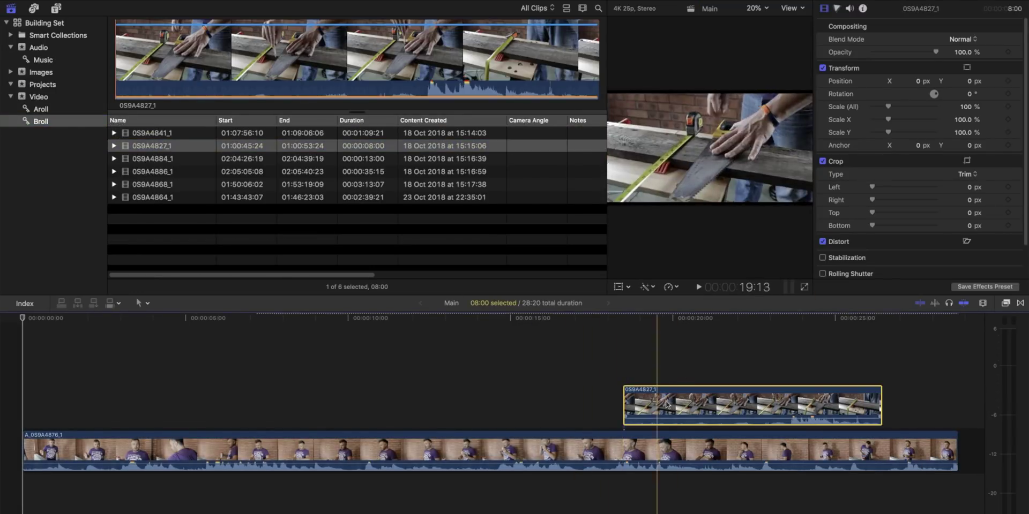